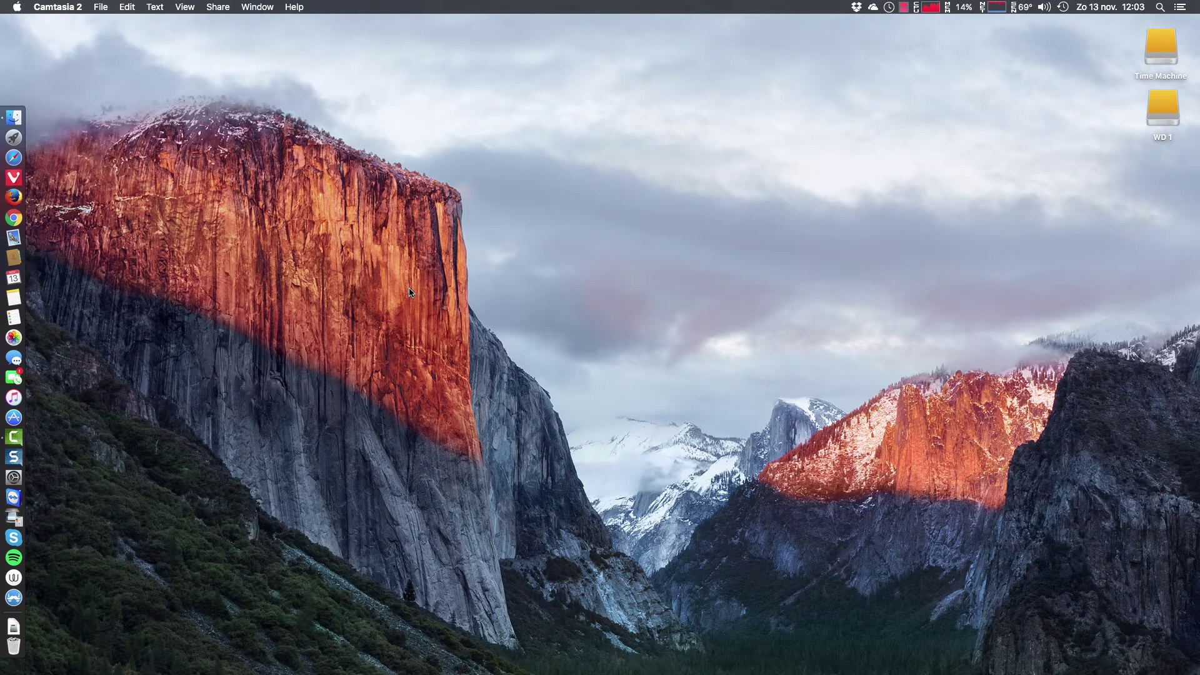
View this Mac's hardware and OS overview in About This Mac, then close it
left_click(17, 8)
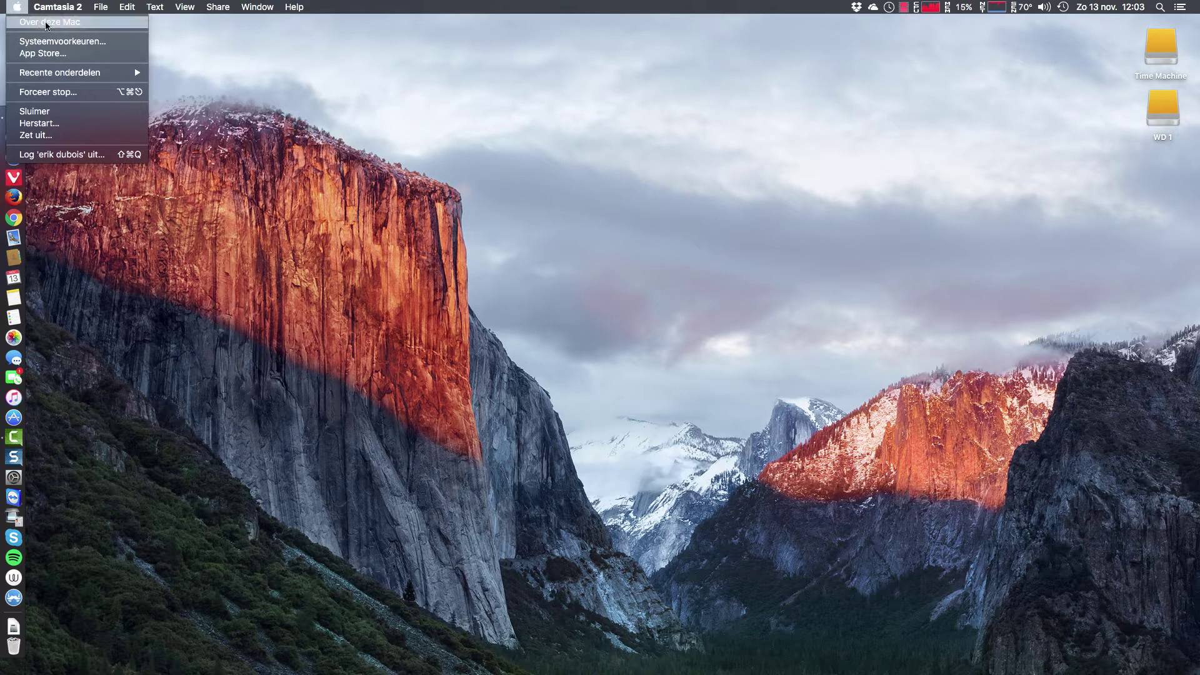
left_click(647, 197)
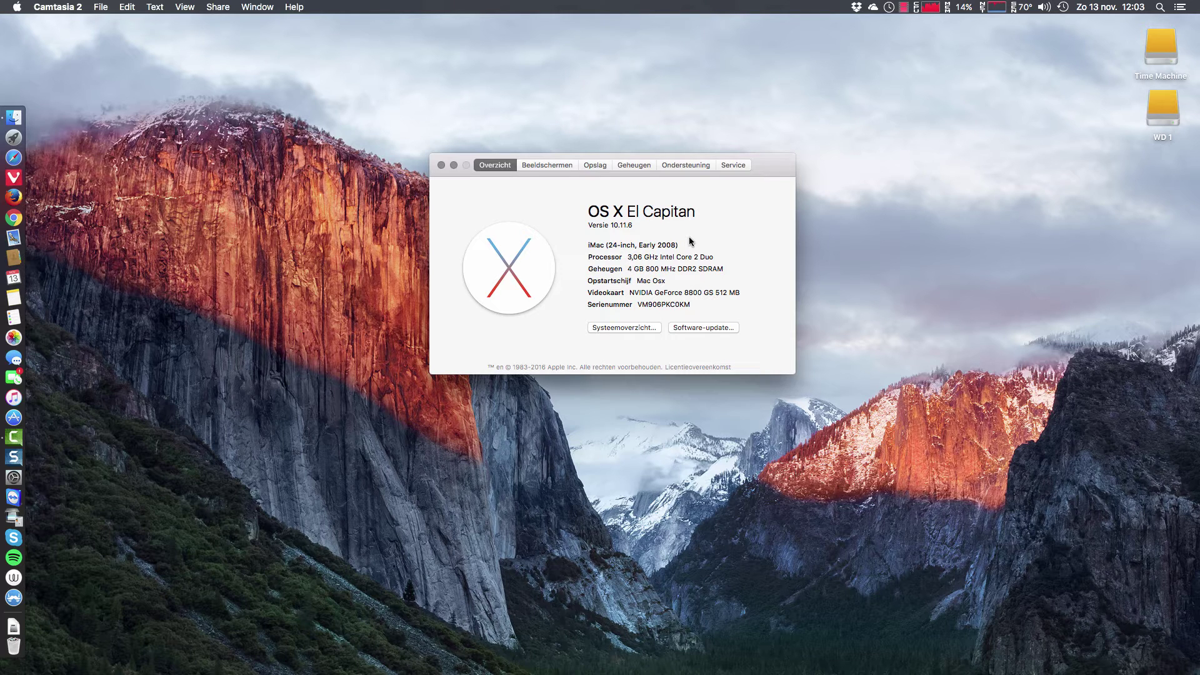
left_click(441, 165)
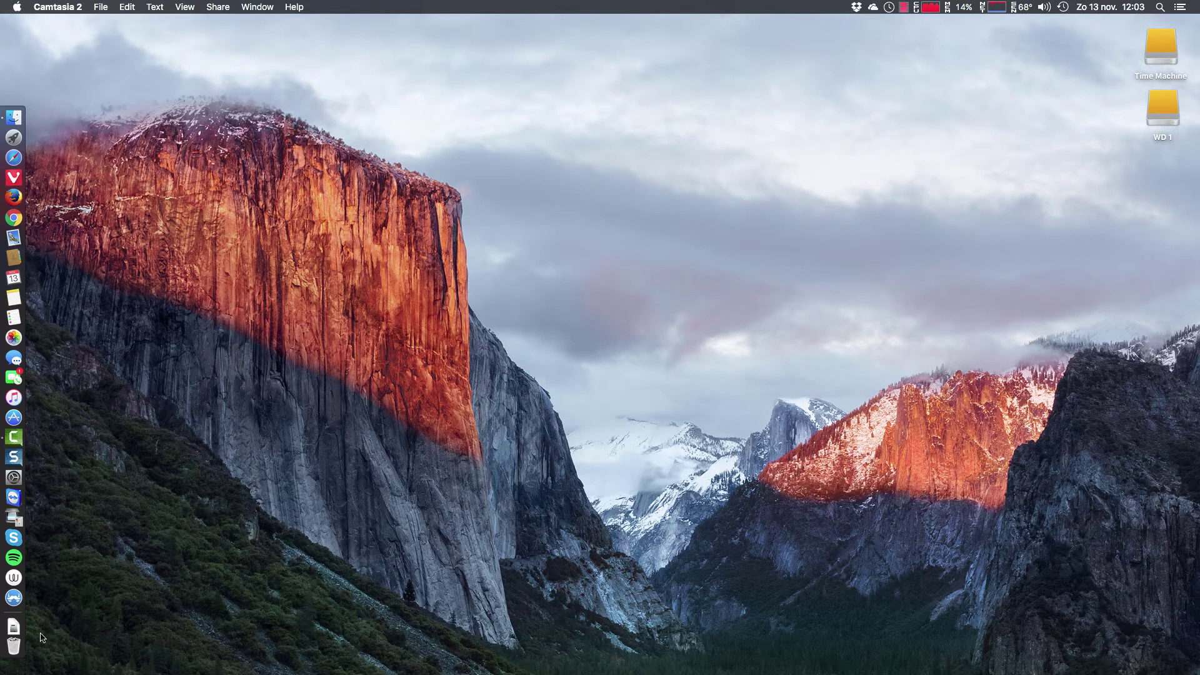
Open the Downloads folder in a Finder window and move it to the left
left_click(13, 626)
left_click(276, 621)
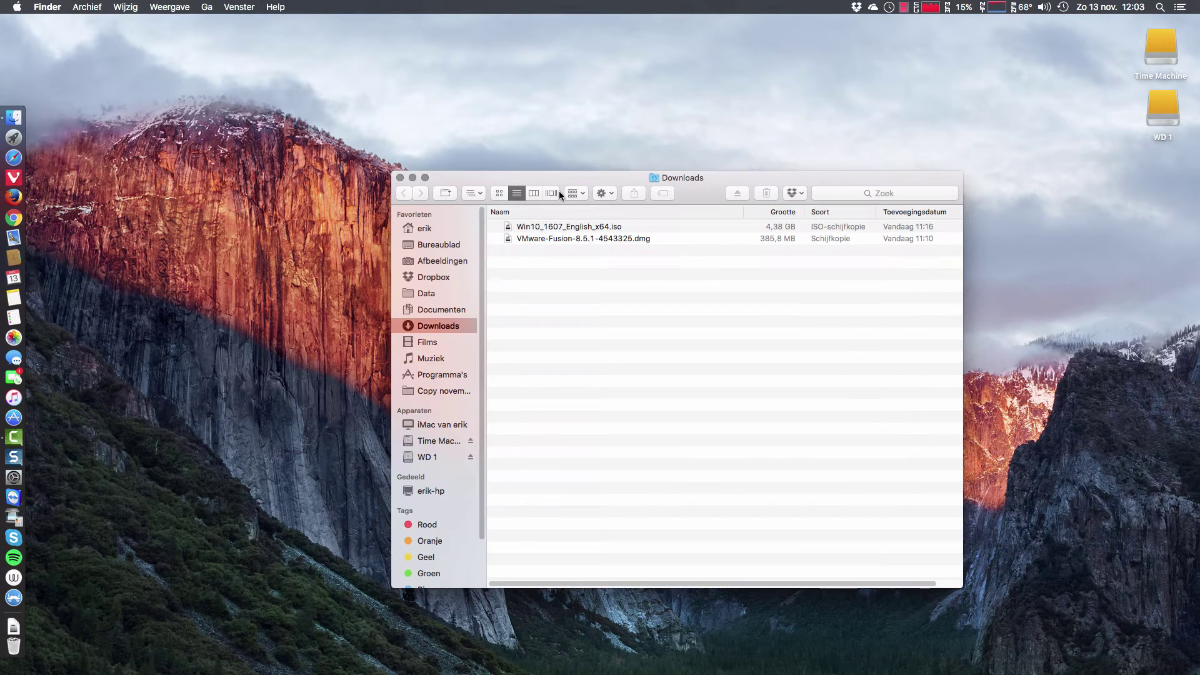
left_click_drag(580, 176, 468, 194)
In Firefox, Google 'vmware fusion mac', open the Fusion for Mac product page and start a new tab
left_click(16, 202)
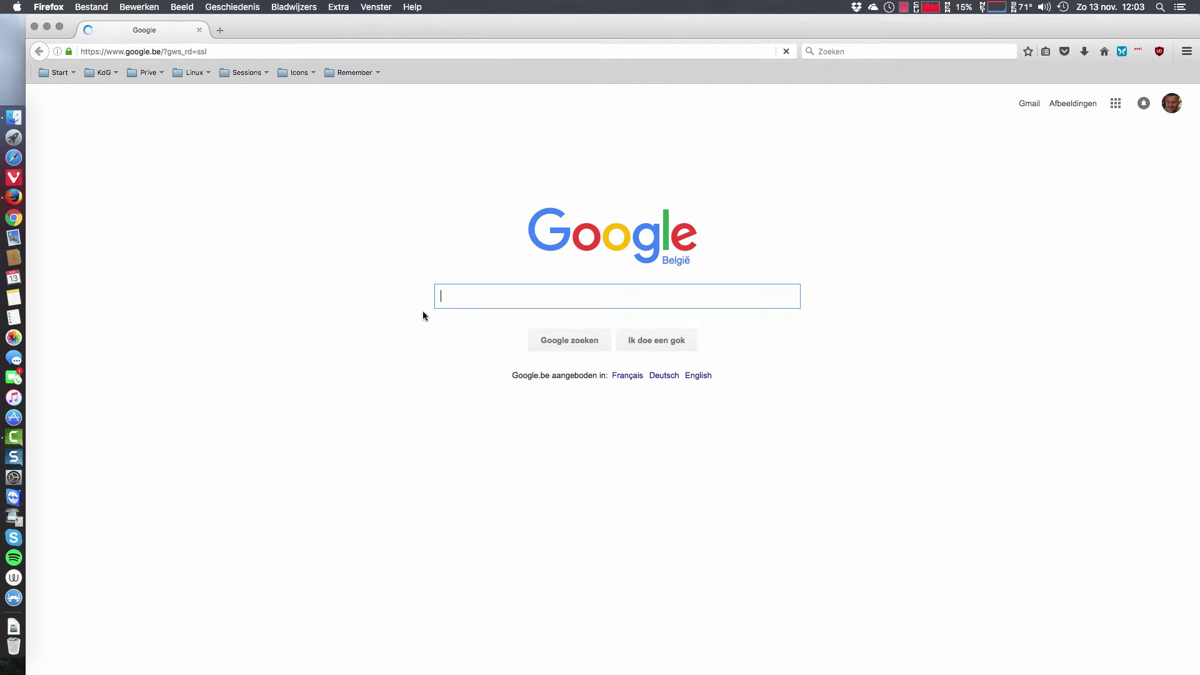
type("vmw")
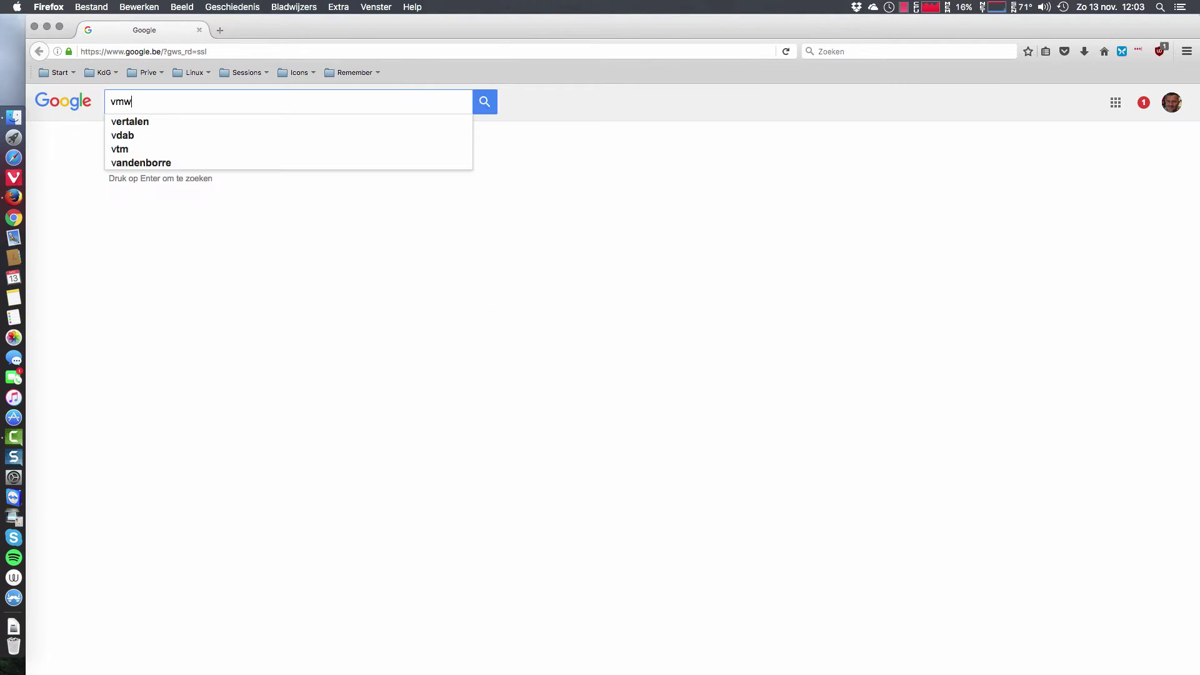
type("are fusion mac")
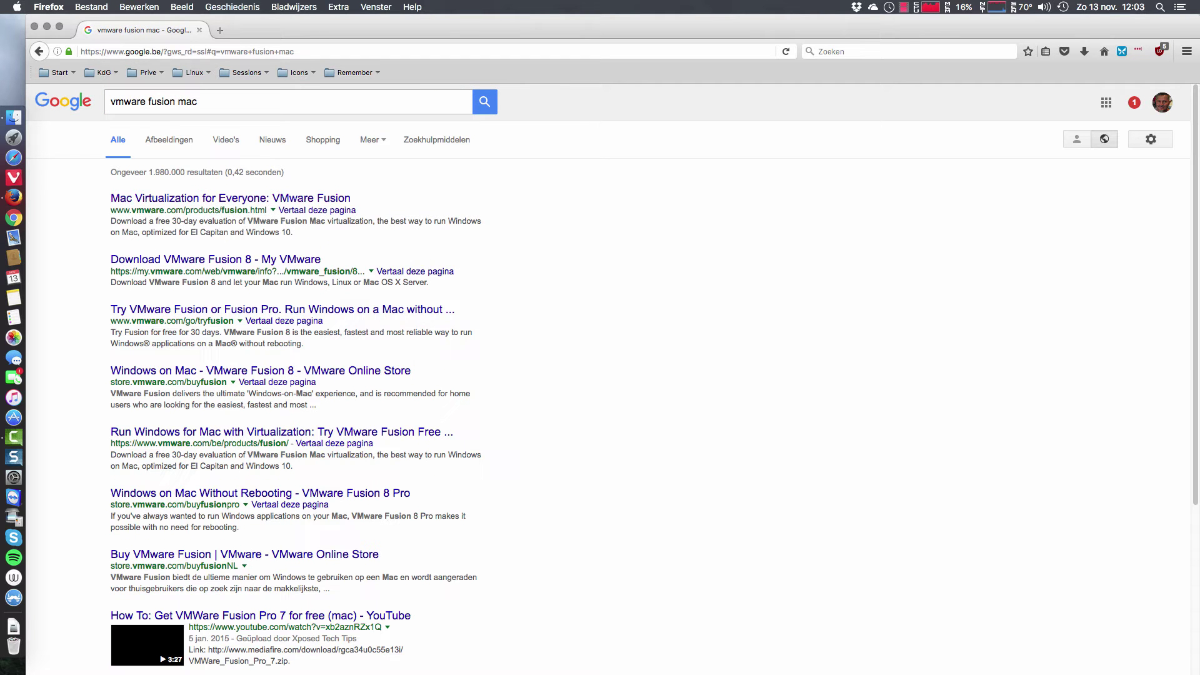
left_click(313, 199)
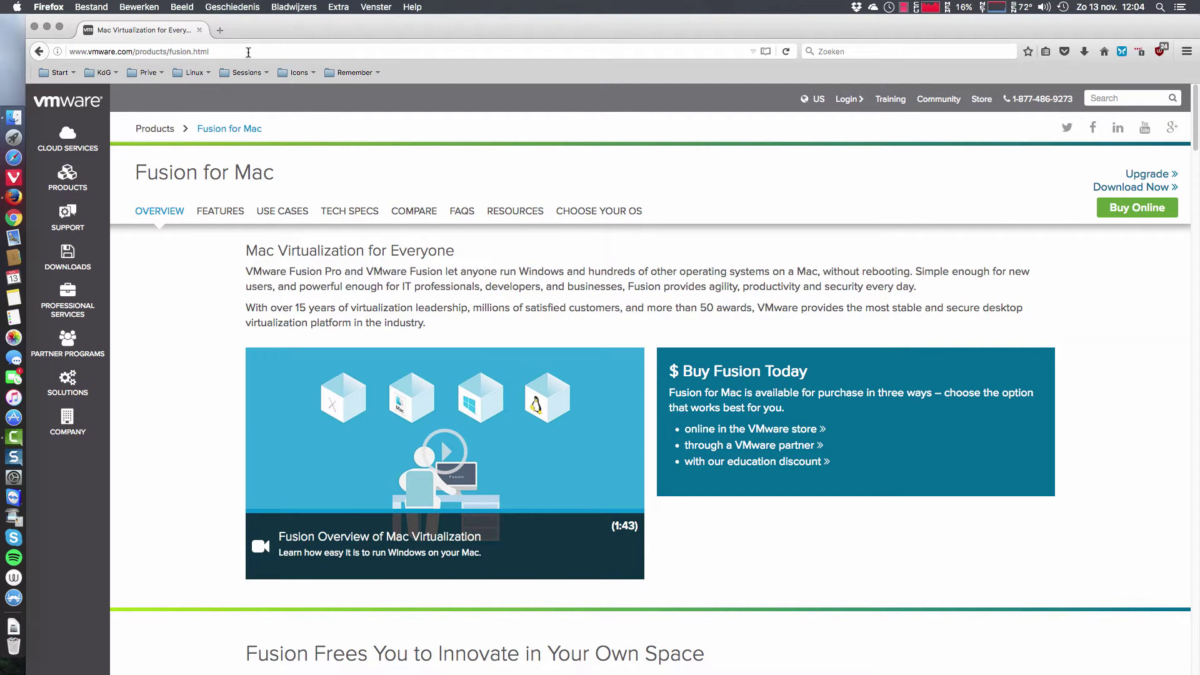
left_click(220, 30)
Search 'windows 10' and choose and confirm the Windows 10 edition on the ISO download page
type("wind")
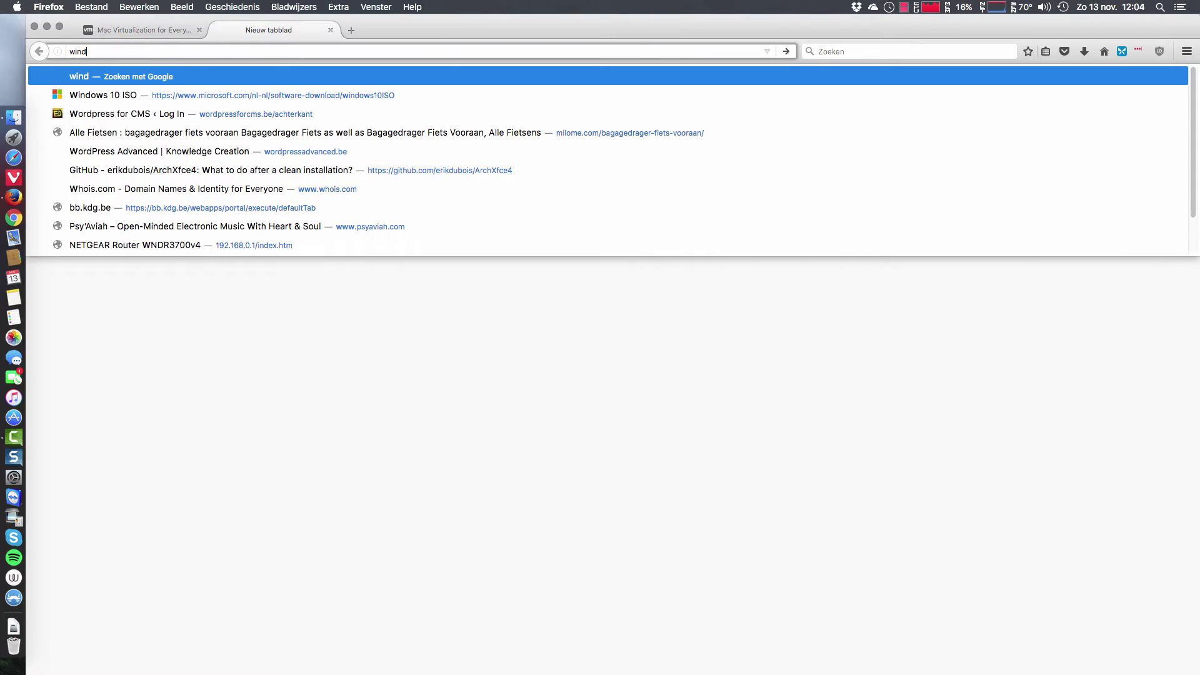
type("ows 10")
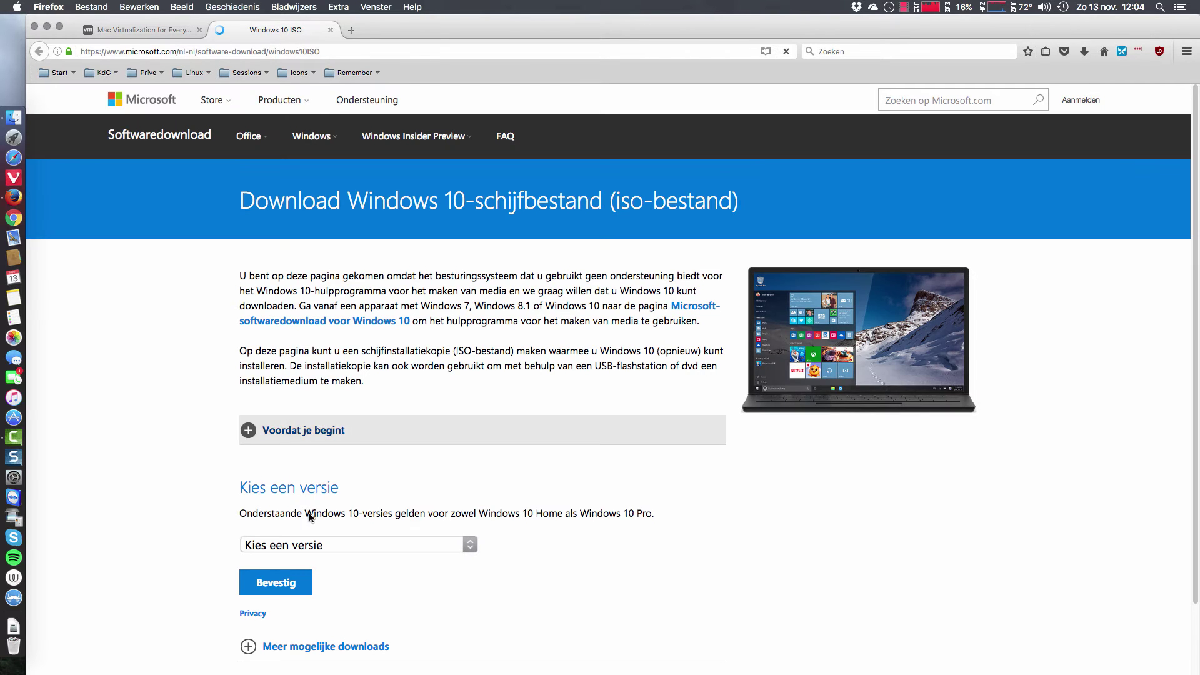
left_click(319, 545)
left_click(306, 580)
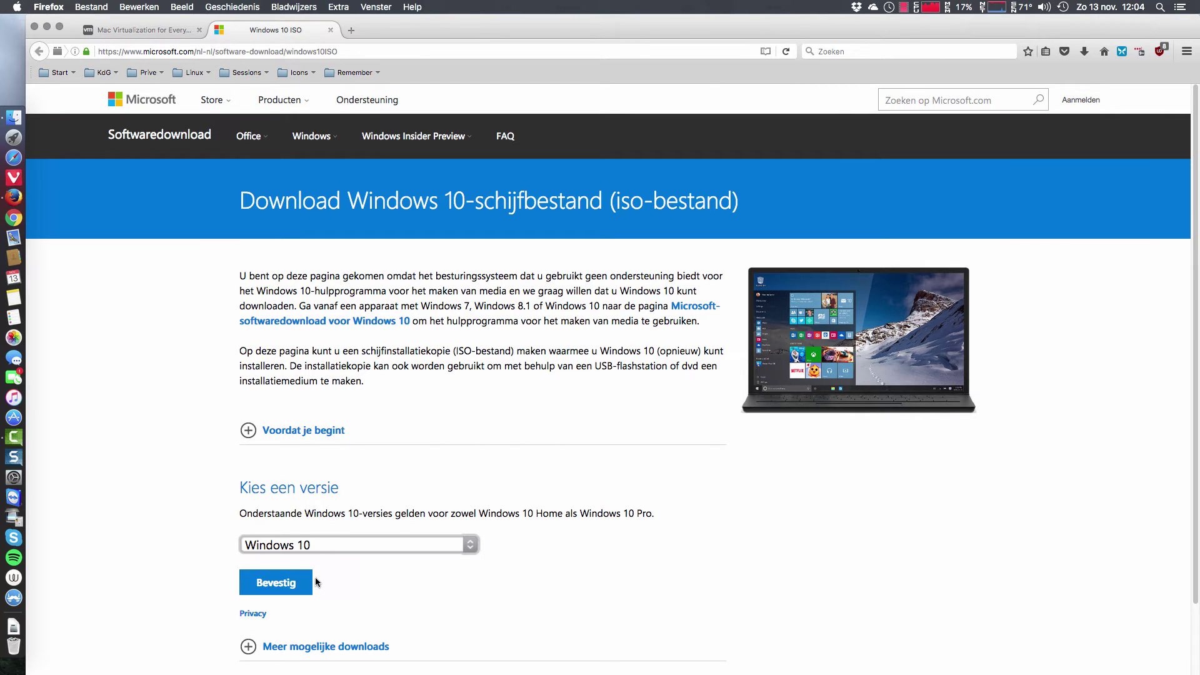
left_click(303, 580)
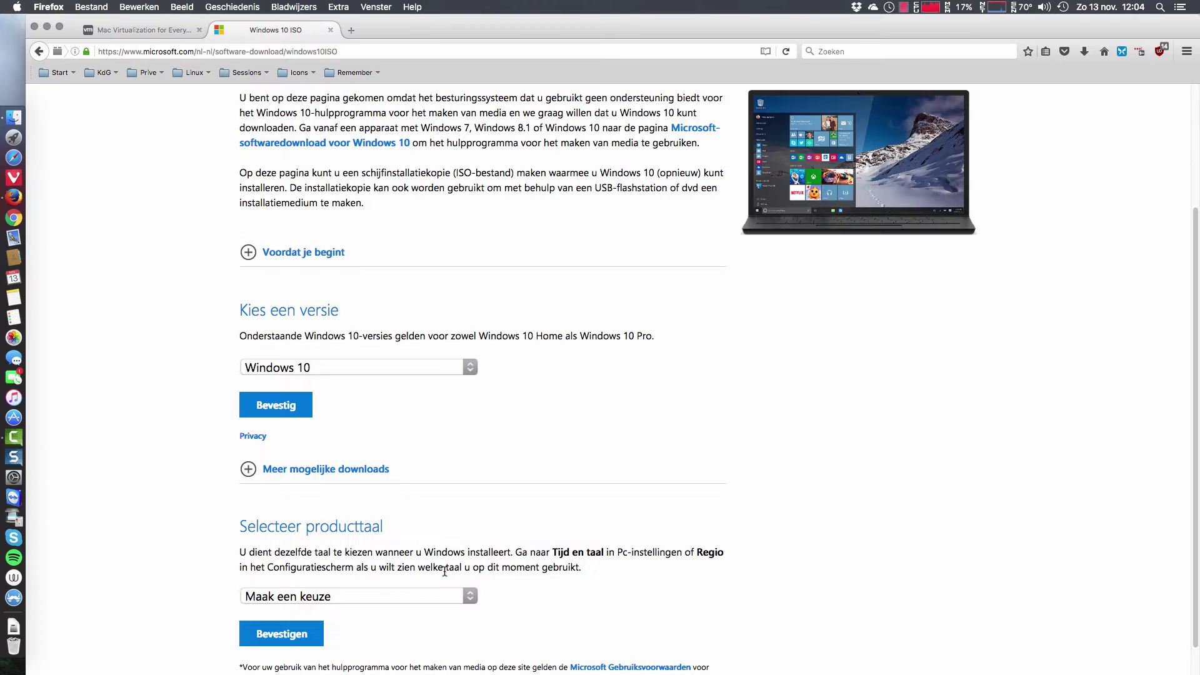
Pick Engels as the product language, then minimize Firefox
scroll(363, 523, "down", 1)
left_click(340, 504)
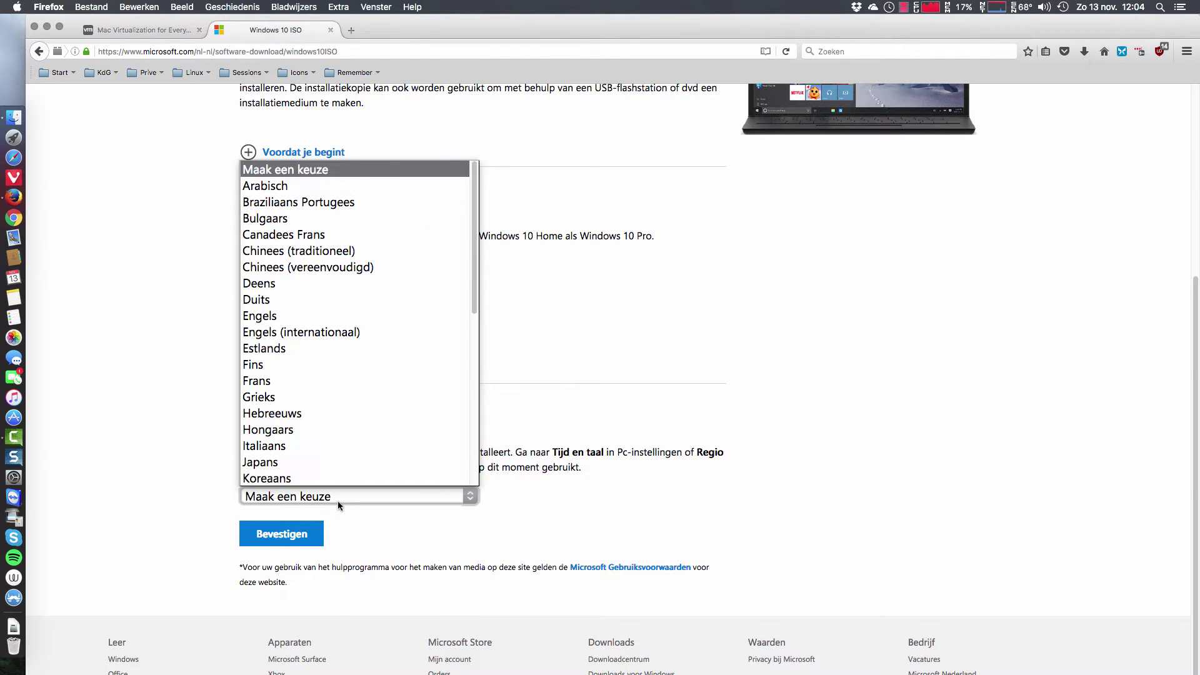
left_click(313, 323)
scroll(279, 335, "up", 1)
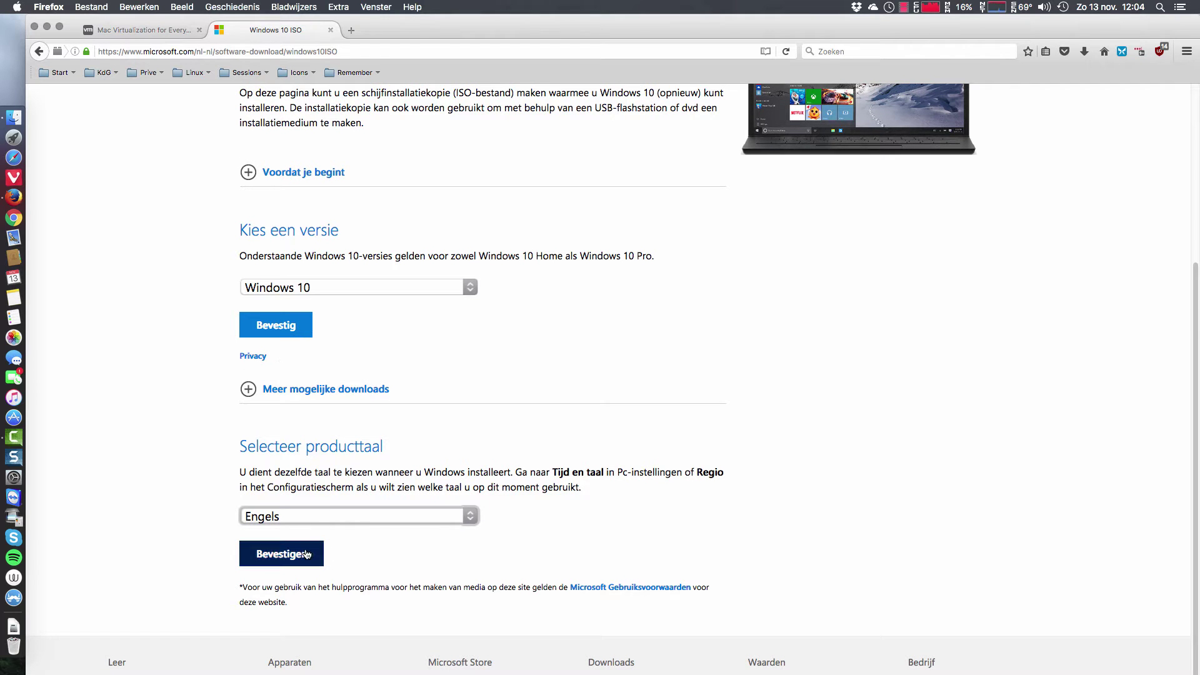
left_click(47, 27)
Open VMware-Fusion-8.5.1-4543325.dmg and launch VMware Fusion.app, authorising with the admin password
left_click(509, 348)
left_click(506, 256)
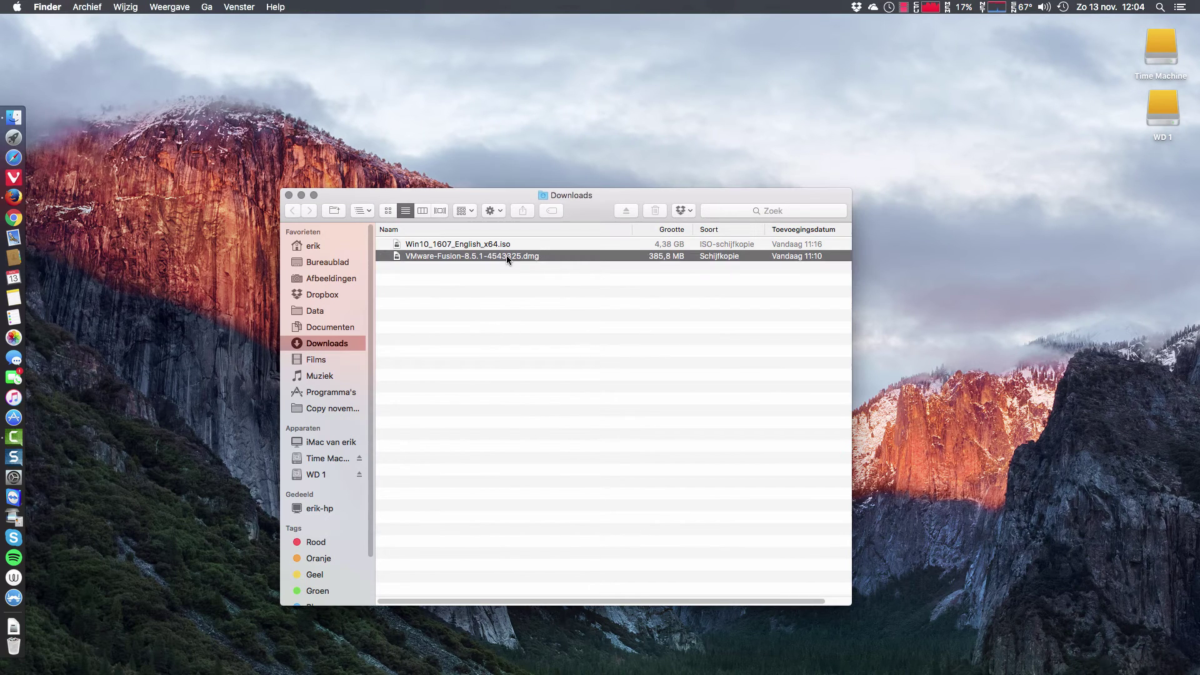
key("super+o")
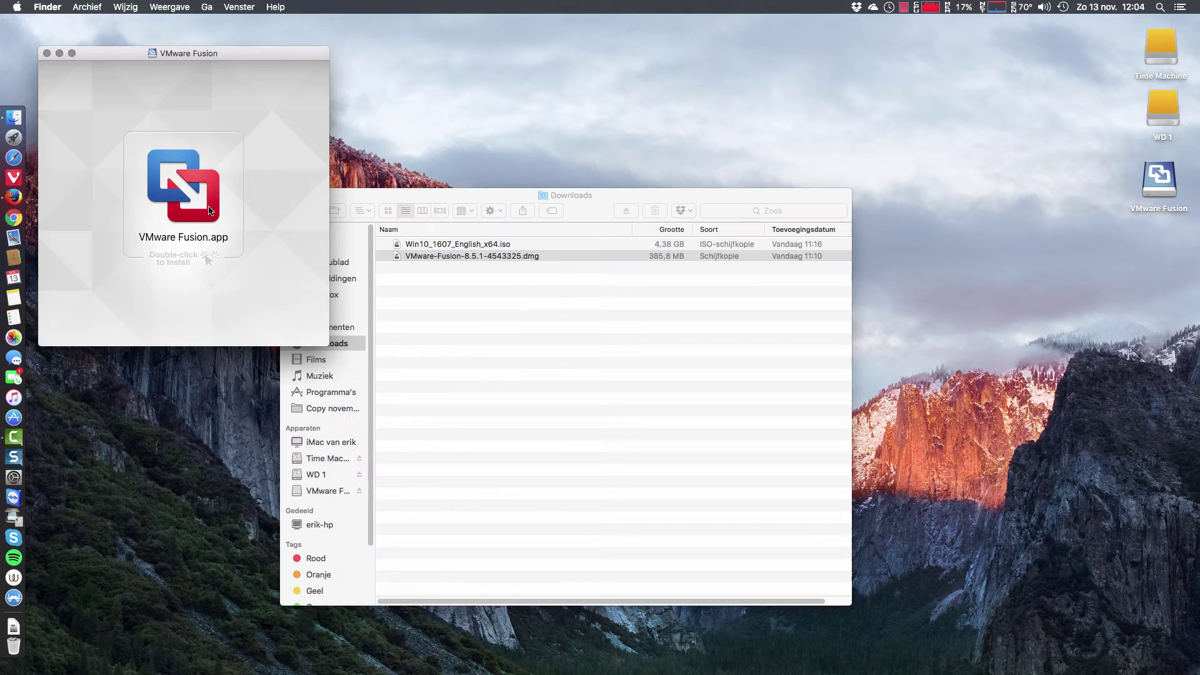
double_click(190, 199)
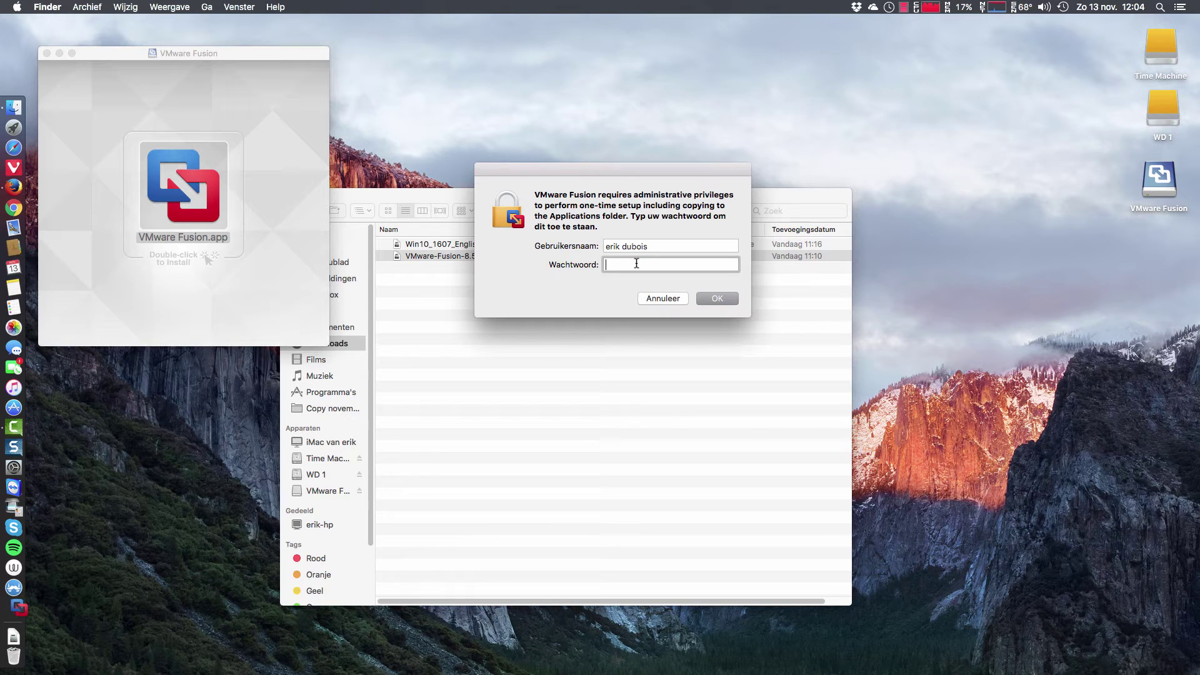
type("••••••")
key("Return")
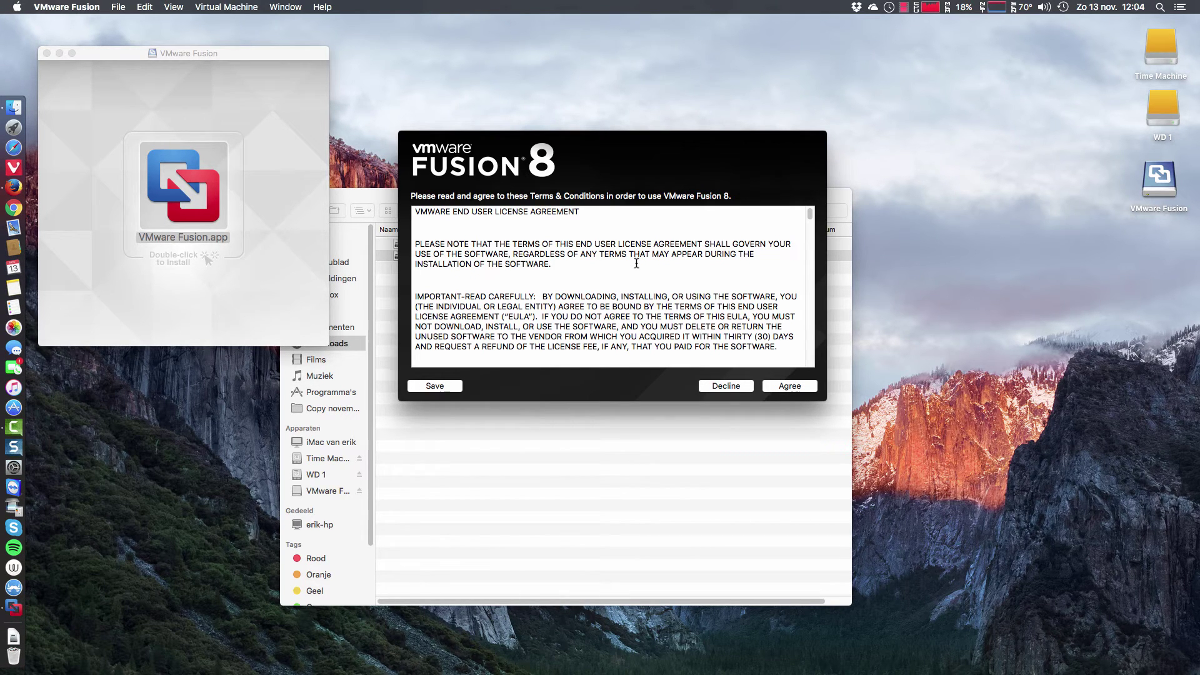
Accept the VMware licence agreement and choose the 30-day free trial
left_click(786, 387)
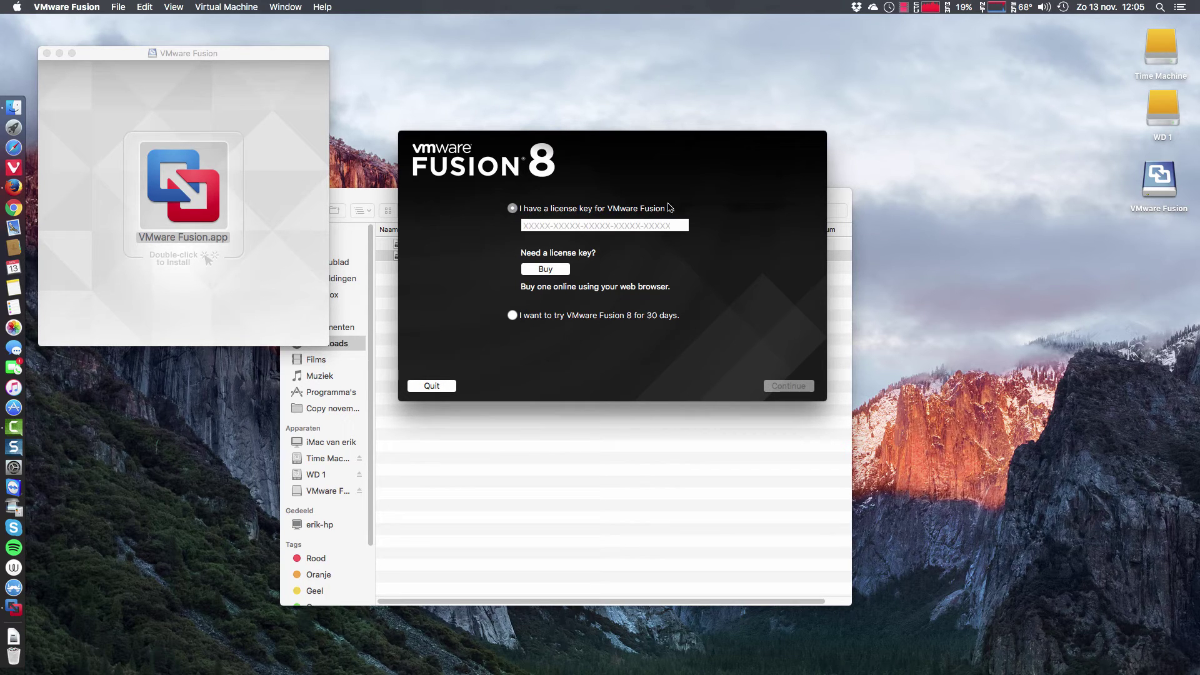
left_click(513, 316)
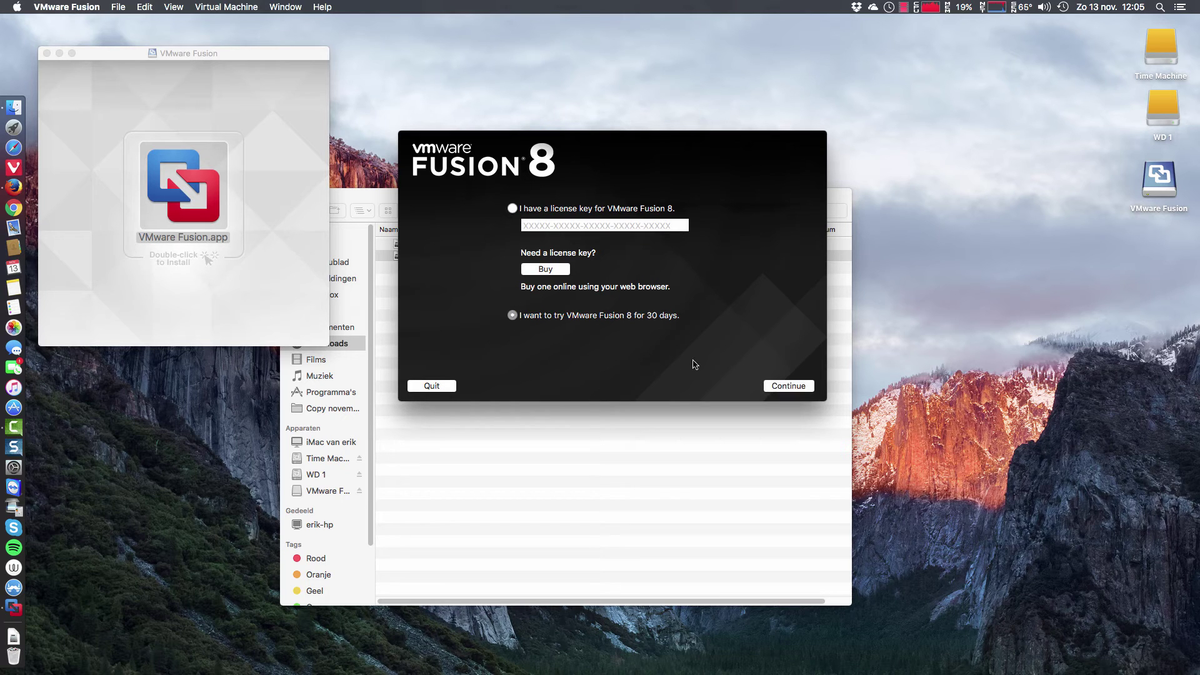
left_click(794, 387)
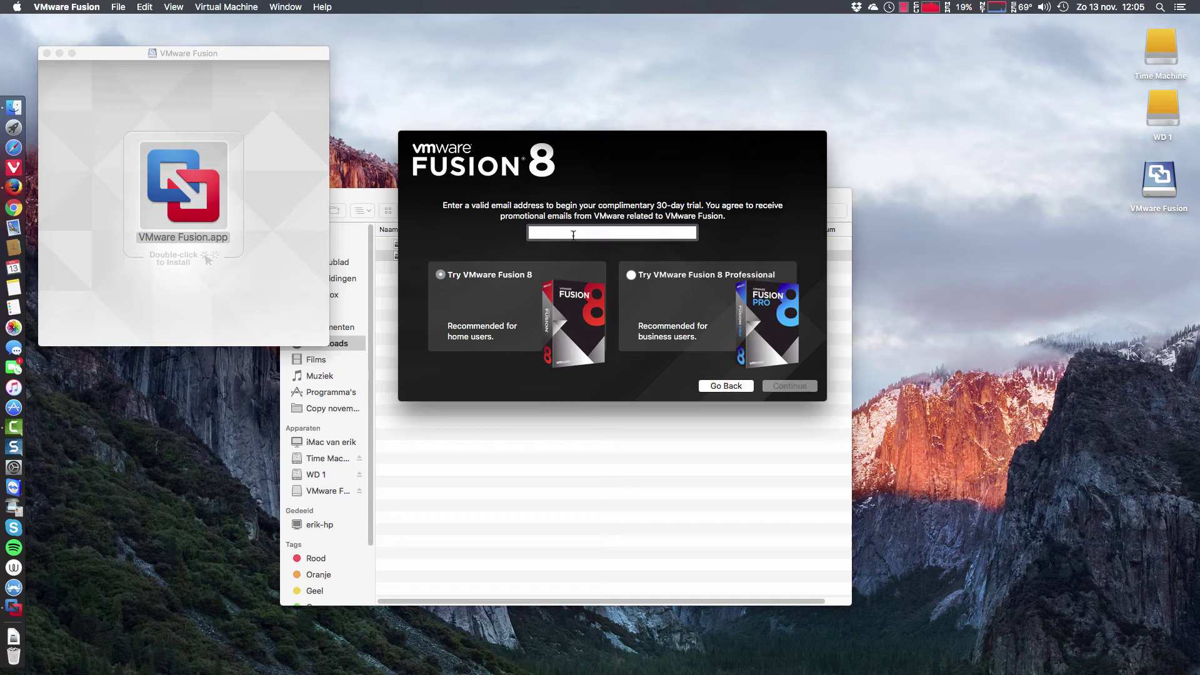
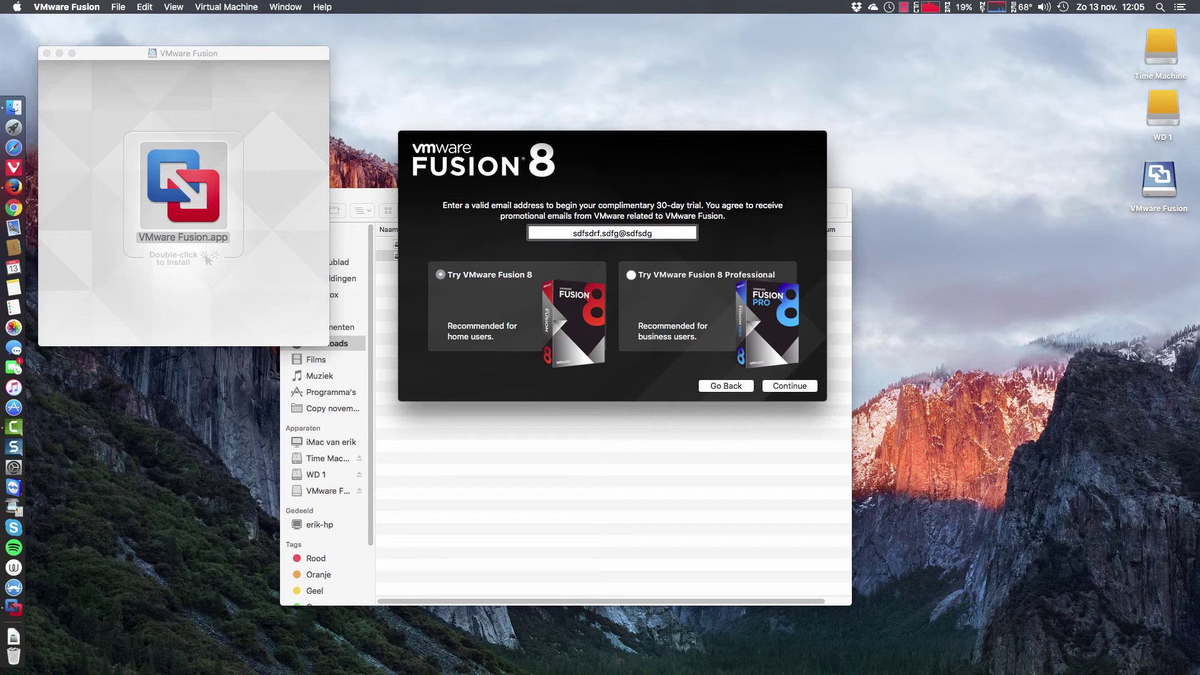
Register the trial with an e-mail address, authorise with the password, and opt out of the improvement program
left_click(782, 387)
type("••")
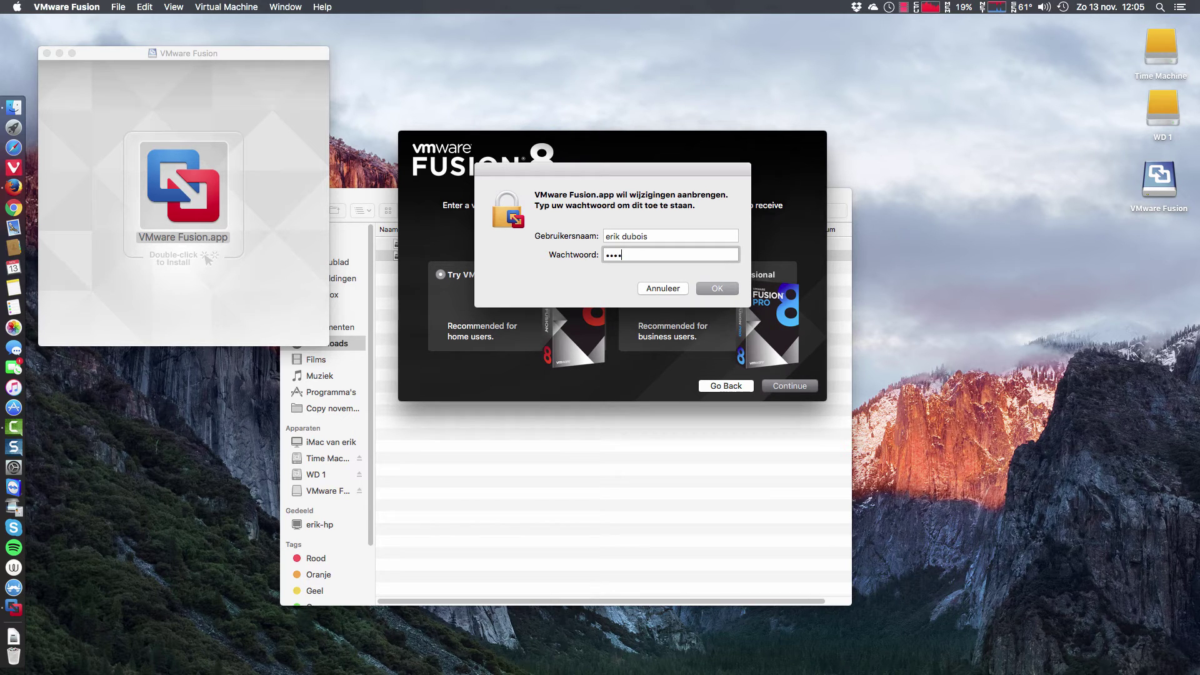
type("••")
key("Return")
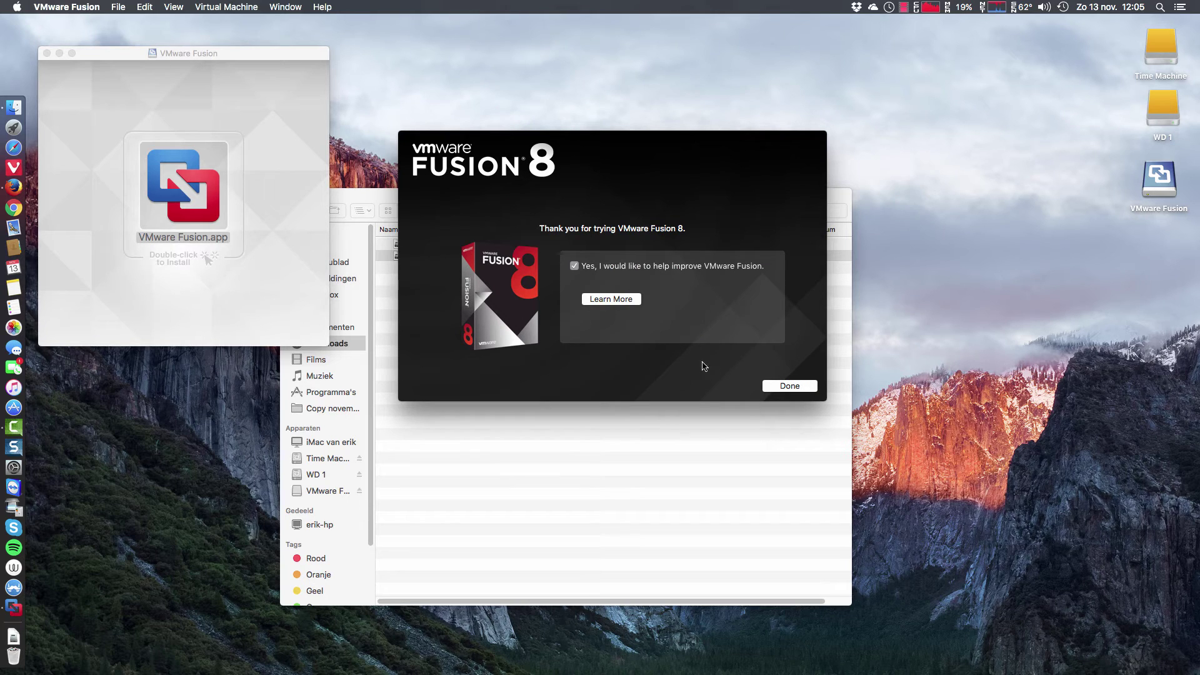
left_click(590, 267)
left_click(790, 385)
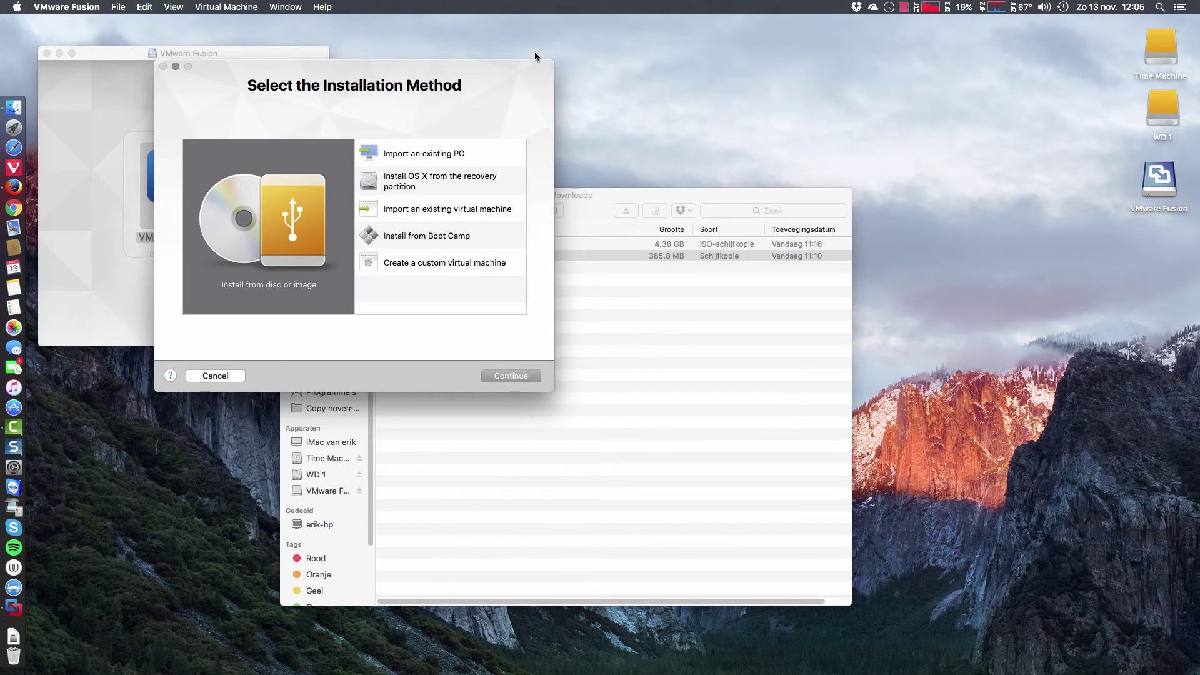
Review the installation methods, then select 'Create a custom virtual machine' and continue
left_click_drag(362, 86, 625, 117)
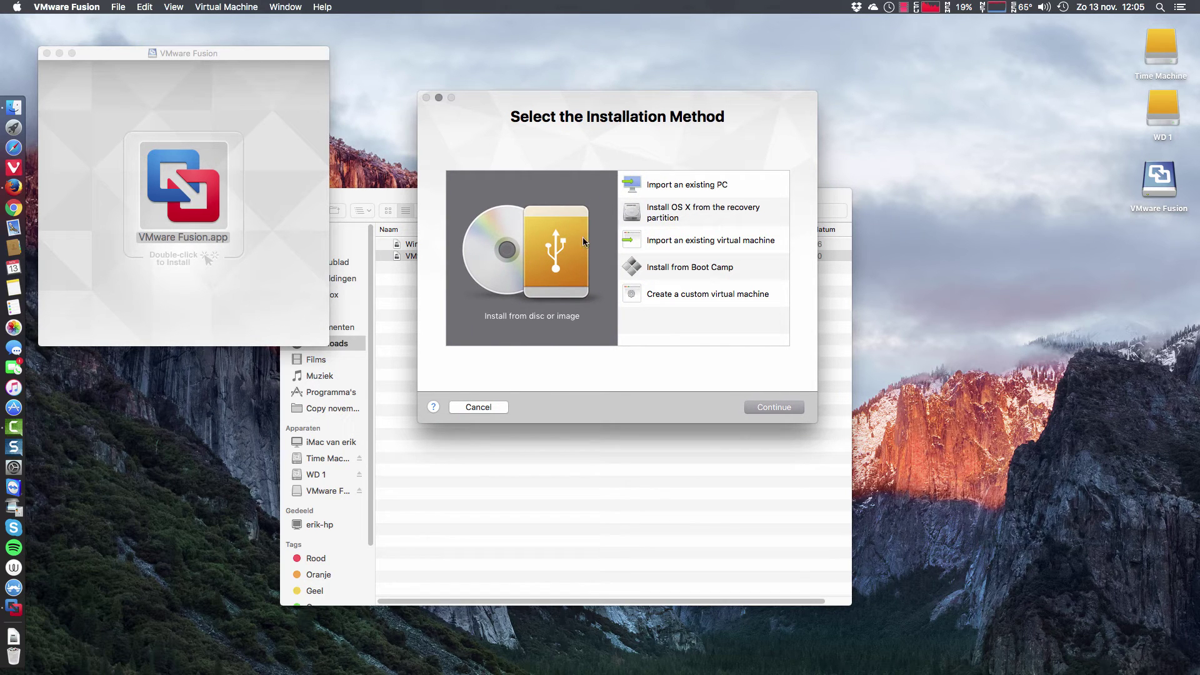
left_click(713, 188)
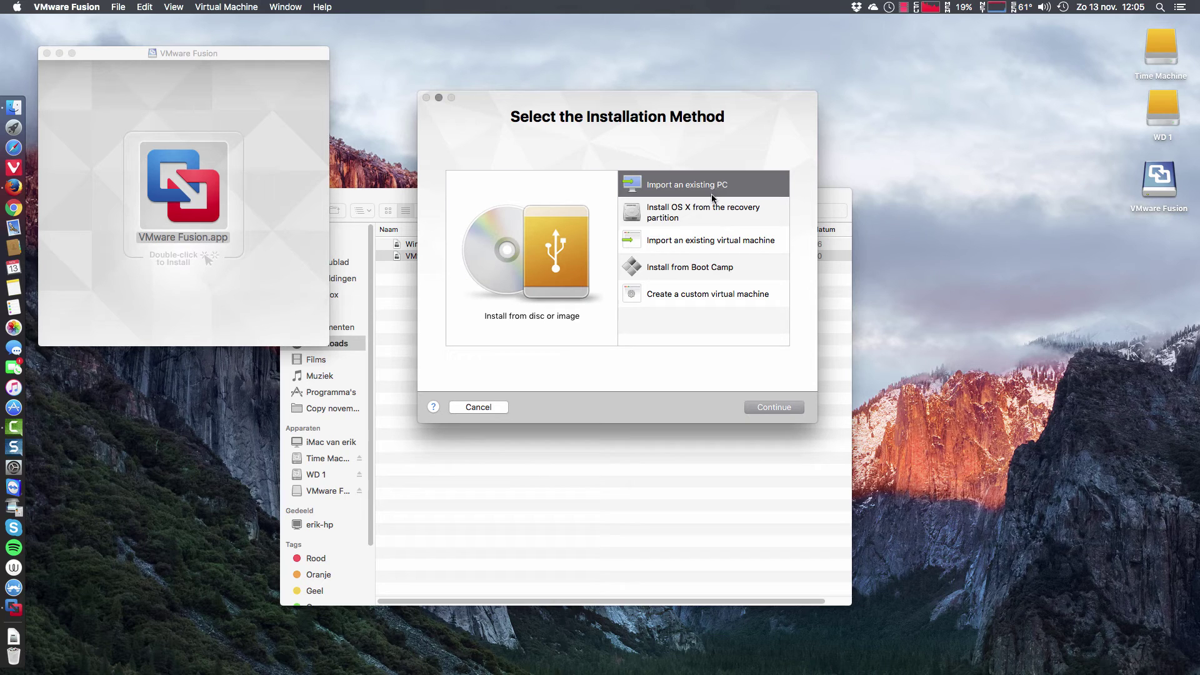
left_click(714, 212)
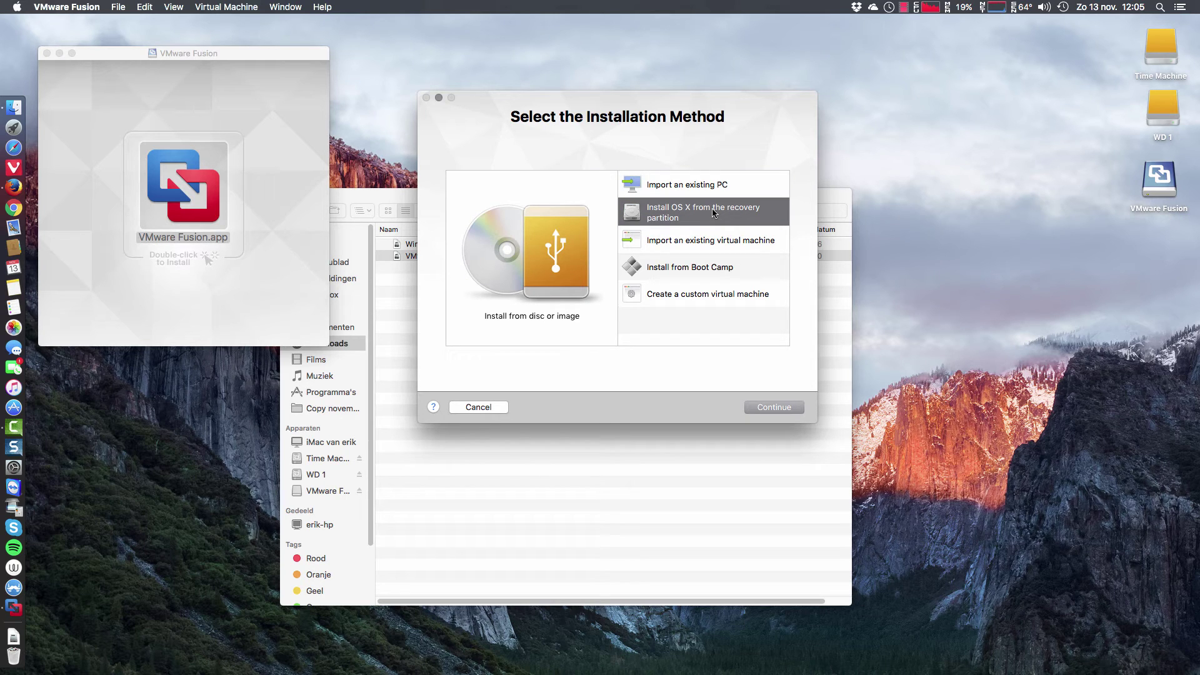
left_click(705, 242)
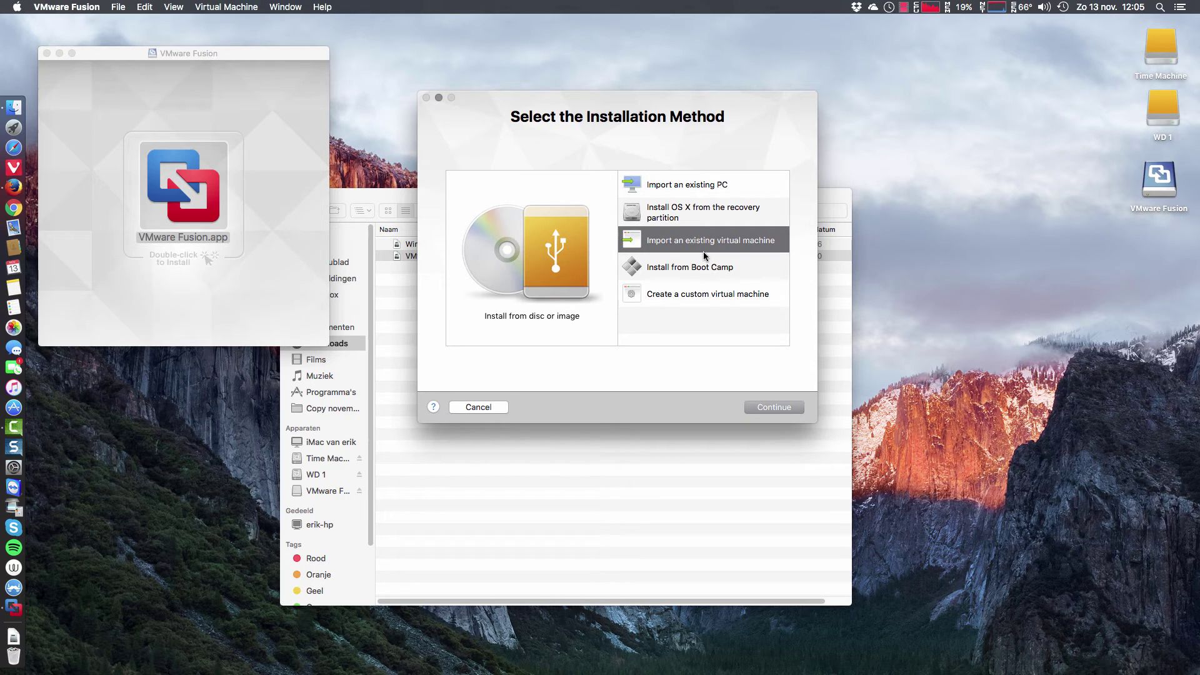
left_click(708, 273)
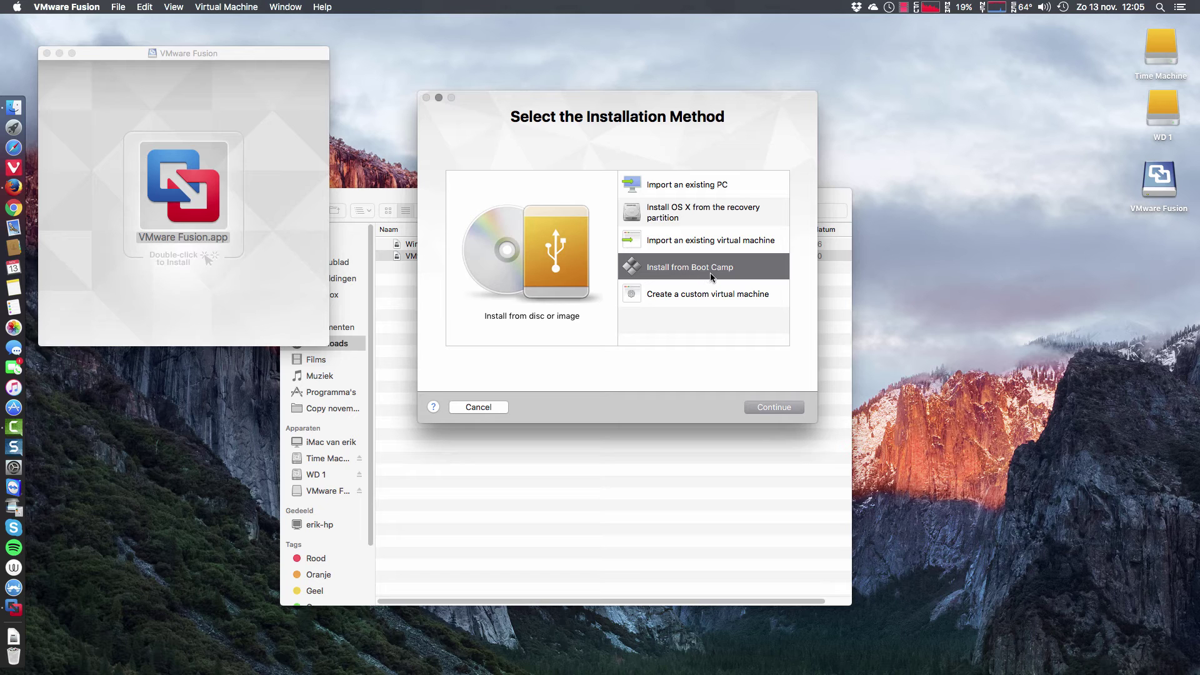
left_click(700, 295)
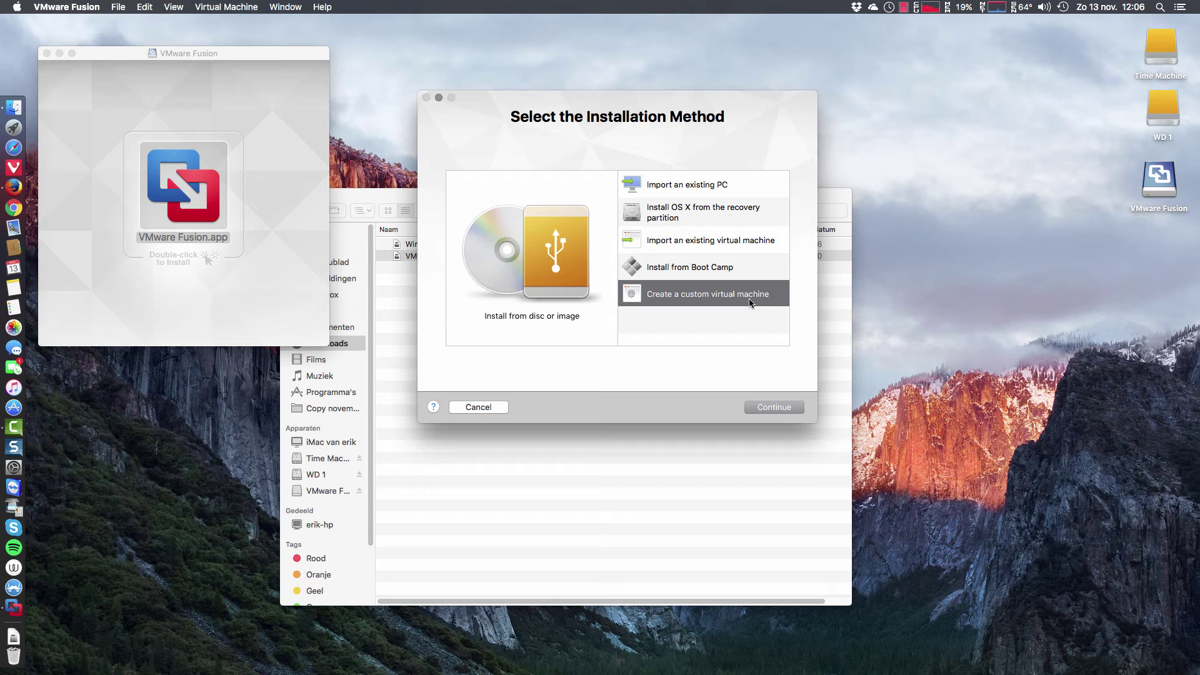
left_click(767, 406)
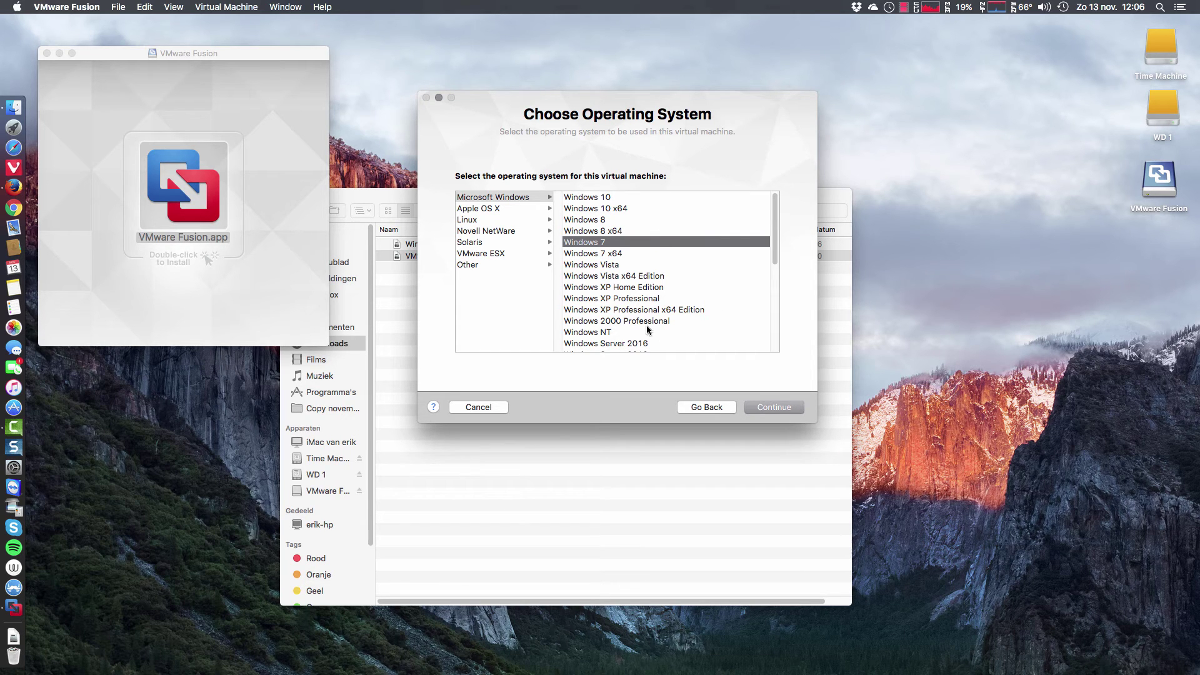
Browse the OS categories, select Microsoft Windows > Windows 10 as the guest, and continue
left_click_drag(774, 268, 790, 242)
left_click(498, 209)
left_click(498, 220)
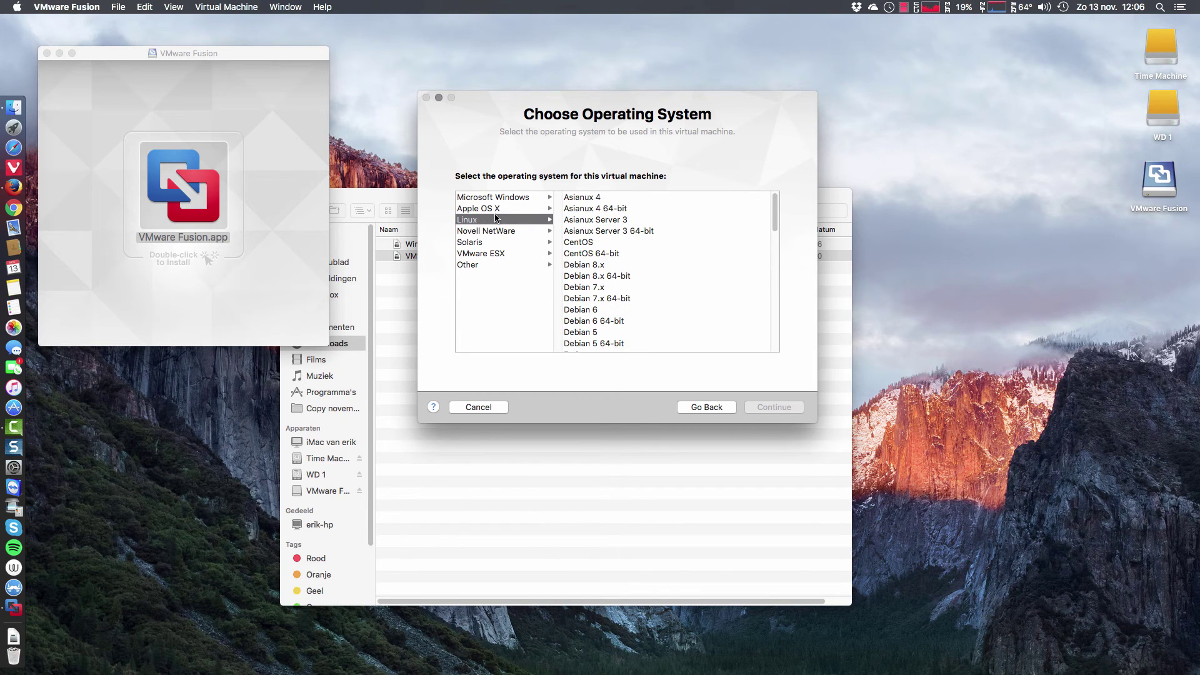
scroll(607, 239, "down", 10)
scroll(607, 239, "up", 10)
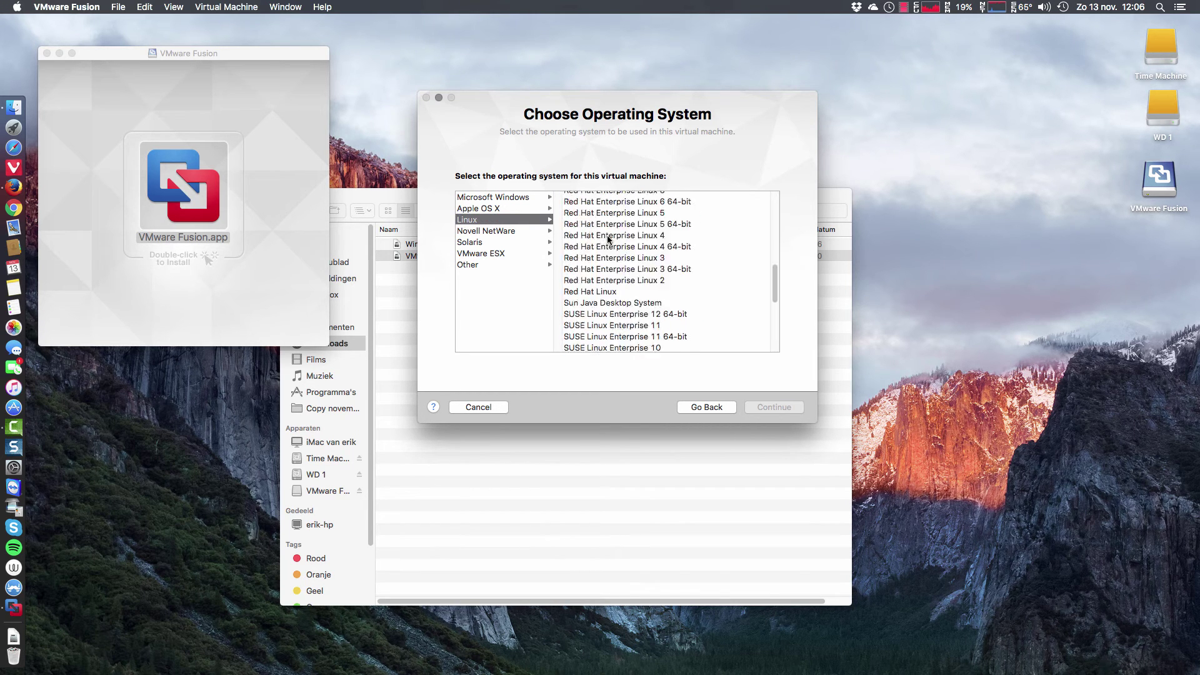
left_click(504, 232)
left_click(493, 243)
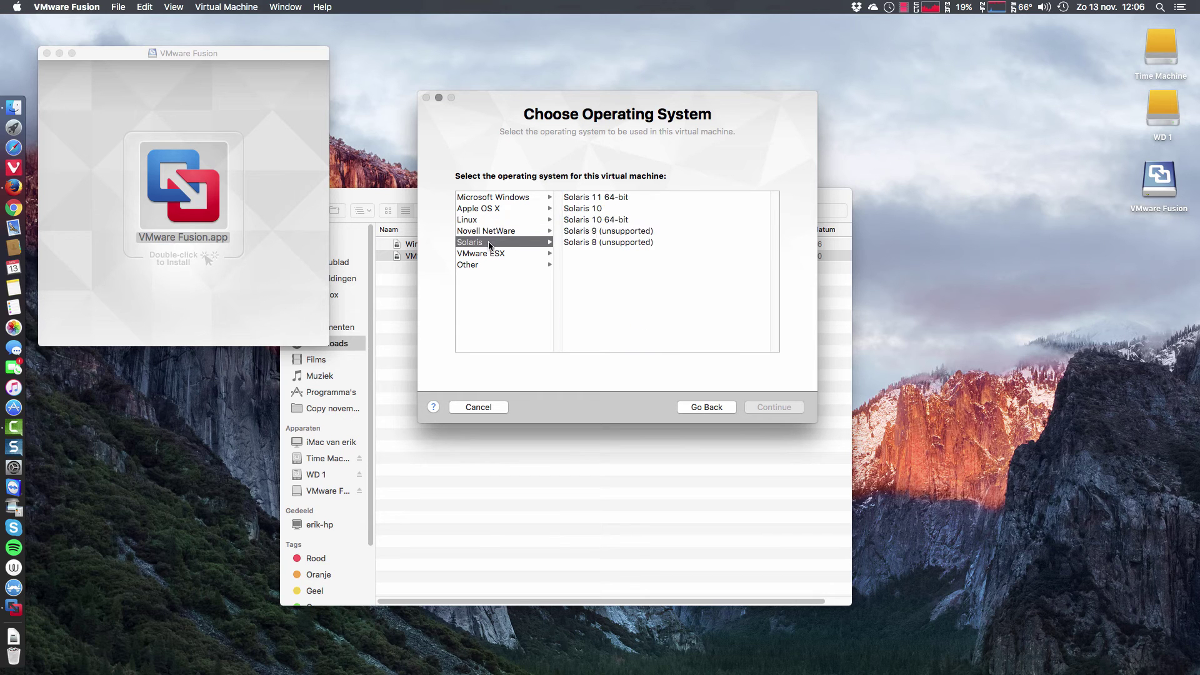
left_click(479, 264)
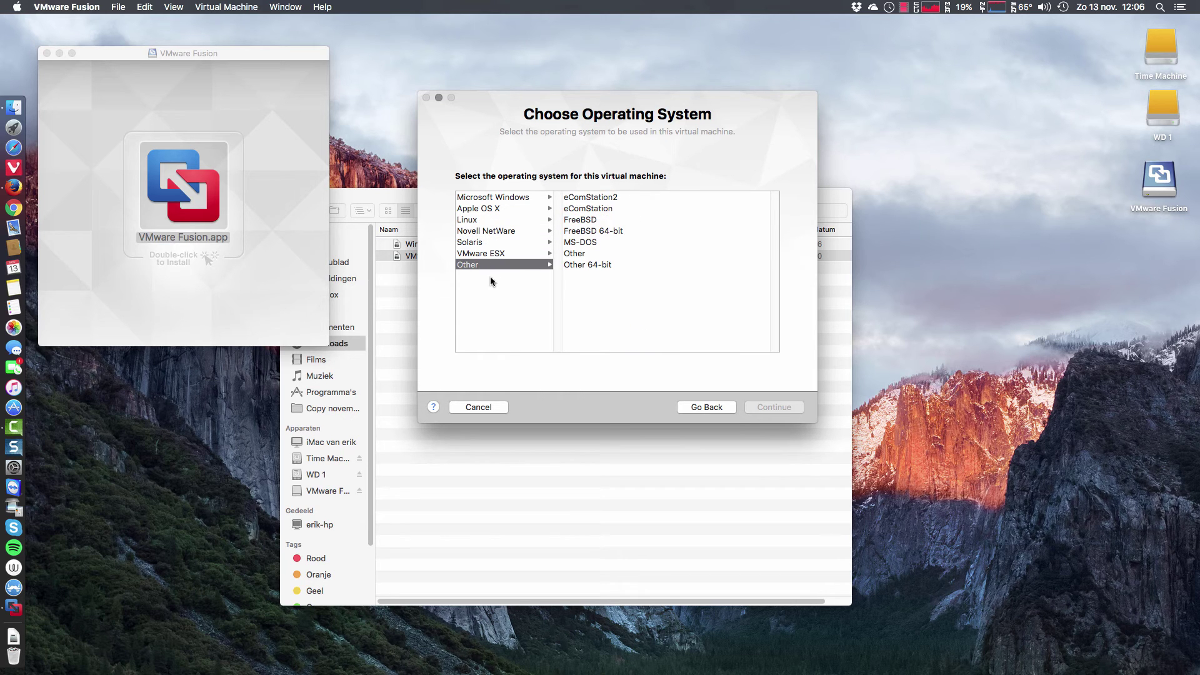
left_click(519, 199)
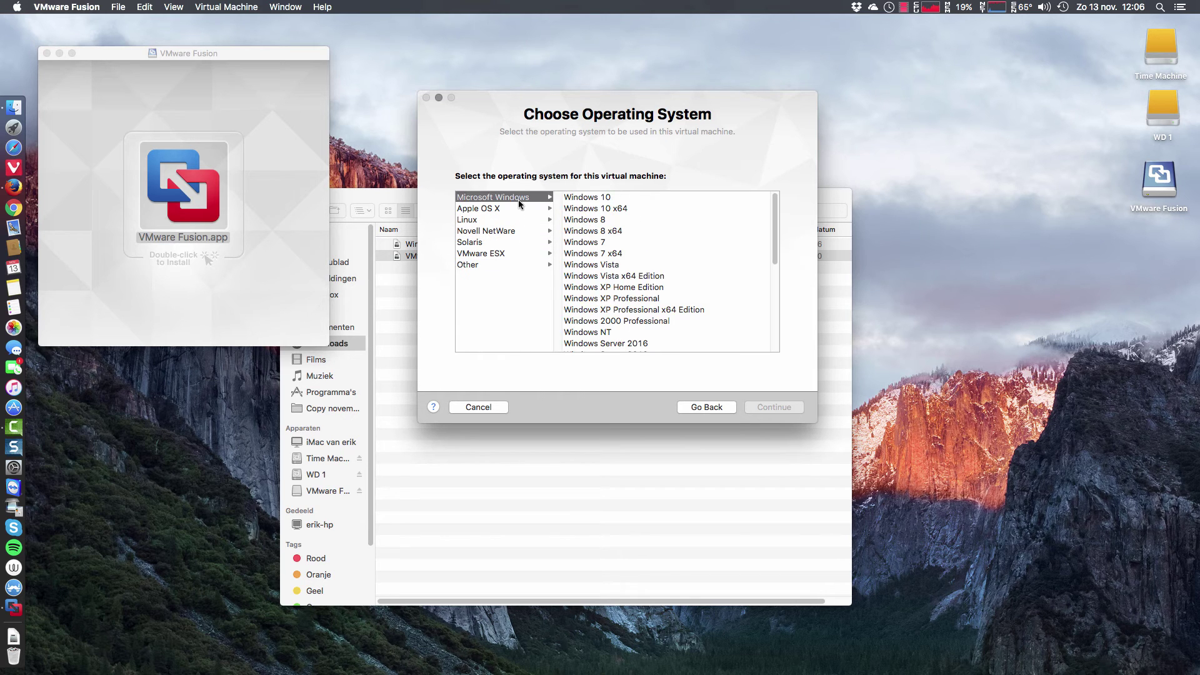
left_click(577, 197)
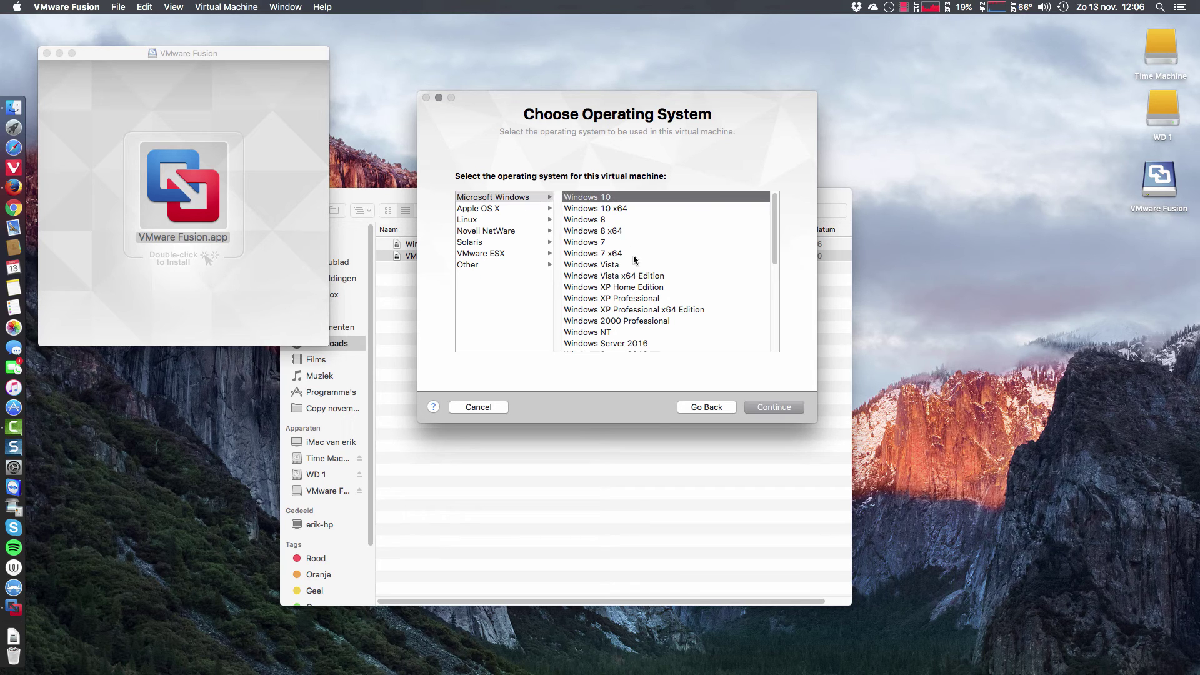
left_click(780, 407)
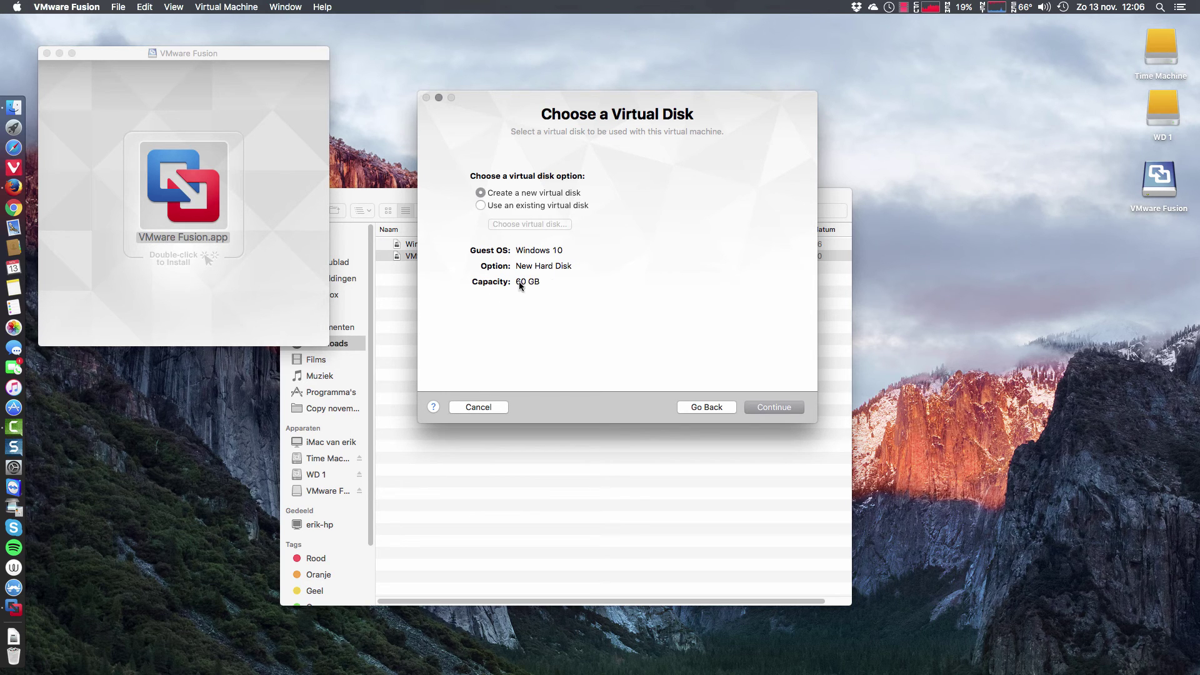
Keep 'Create a new virtual disk' (60 GB) and continue to the Finish summary
left_click(494, 207)
left_click(493, 195)
left_click(778, 410)
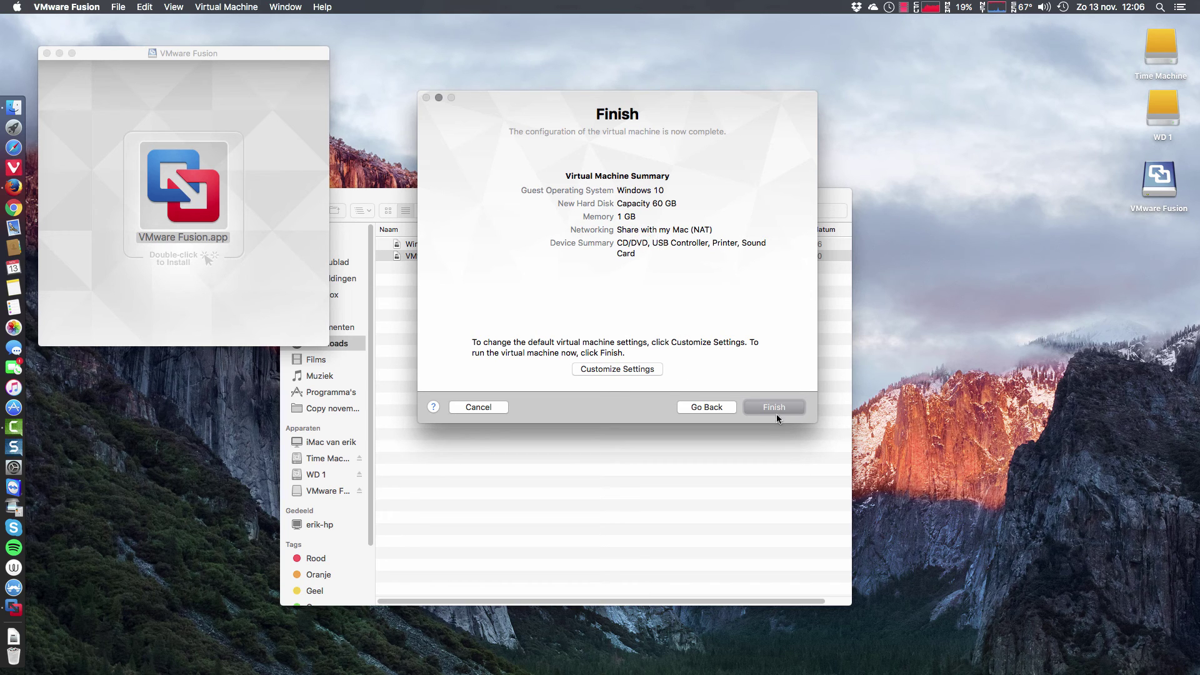
Finish the wizard and save the VM as Windows 10.vmwarevm in the Virtual Machines folder
left_click(646, 371)
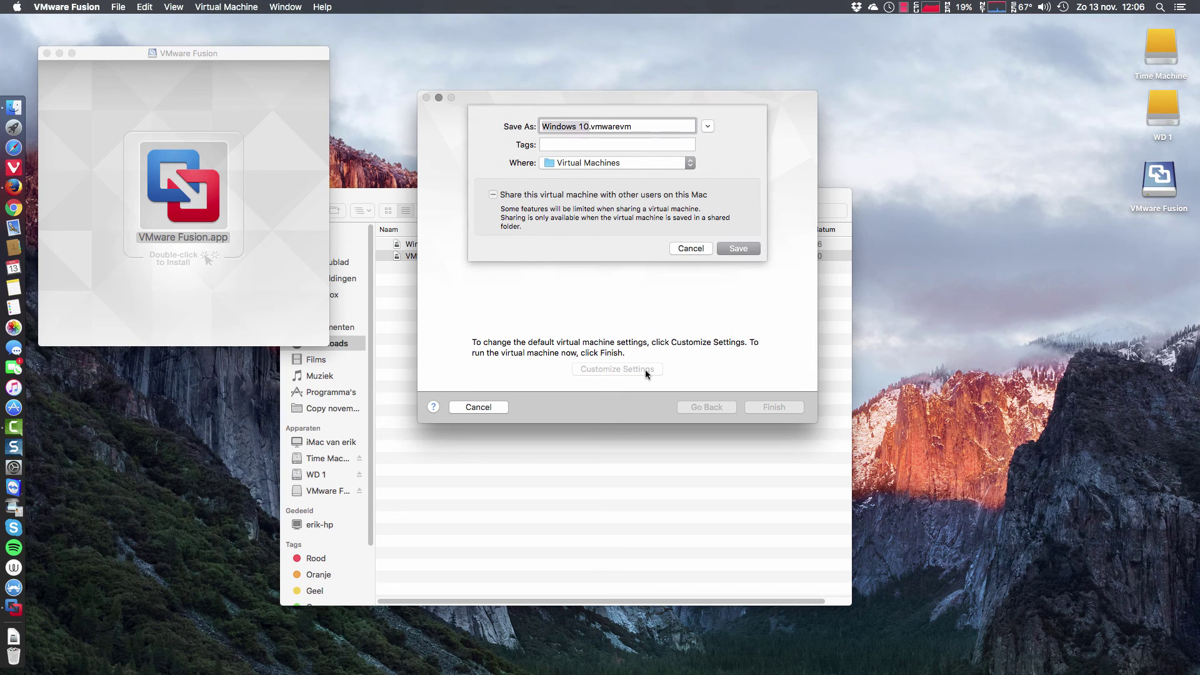
left_click(696, 252)
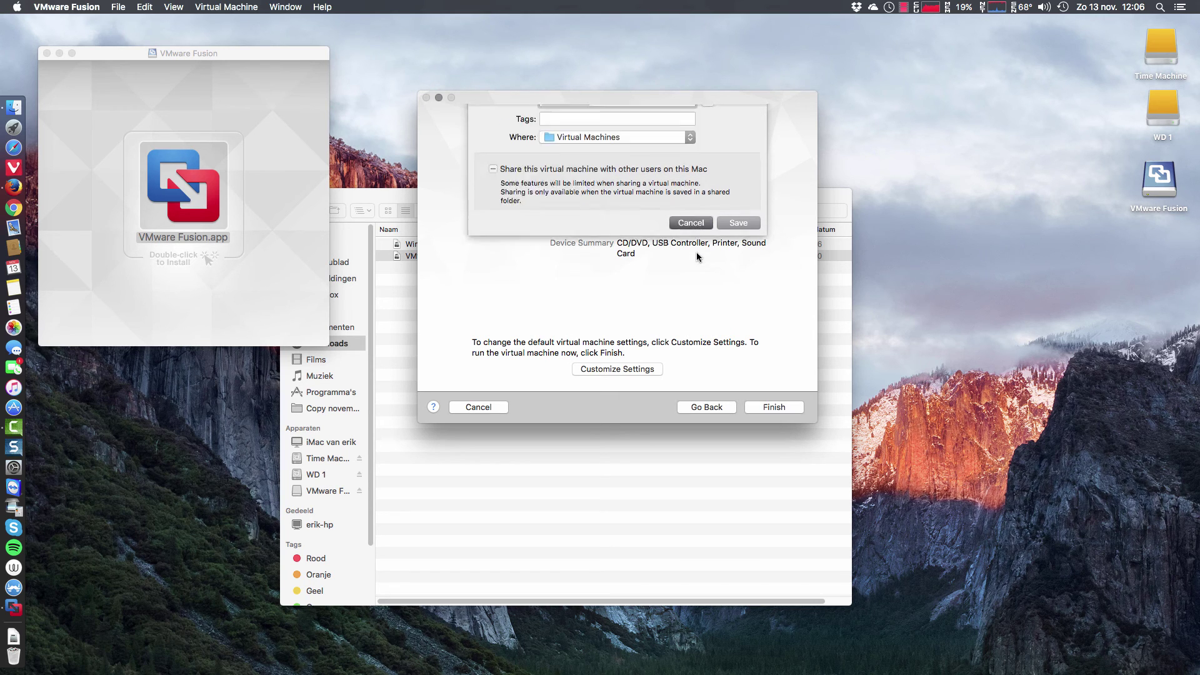
left_click(783, 406)
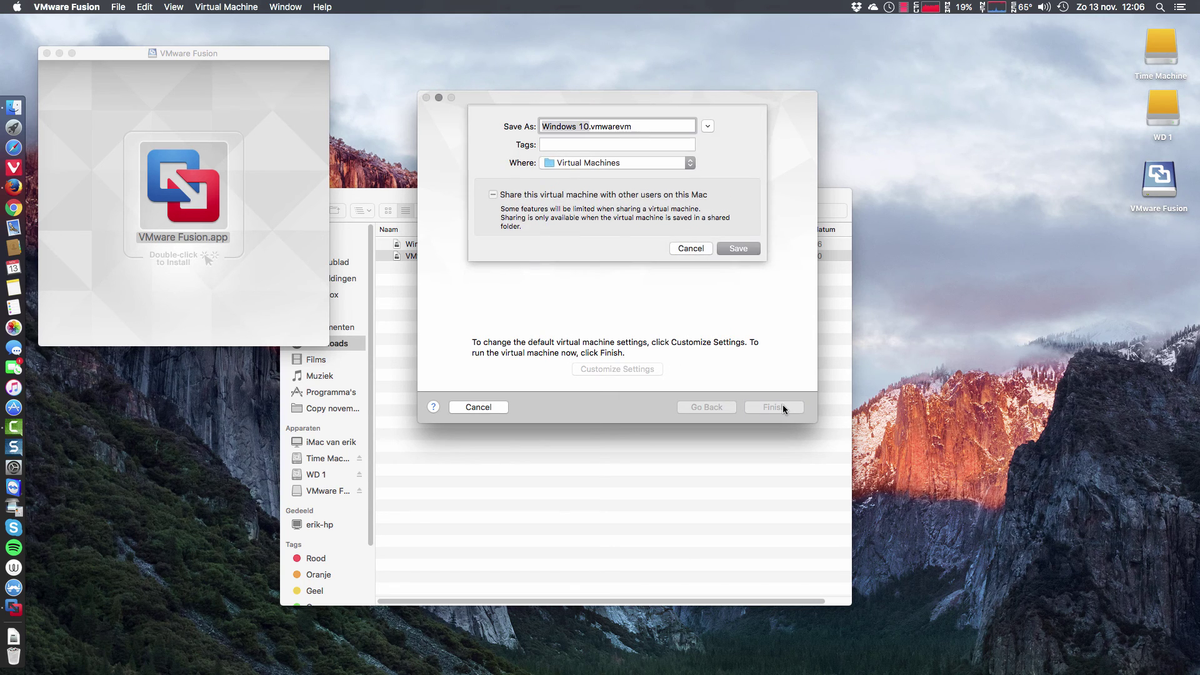
left_click(747, 250)
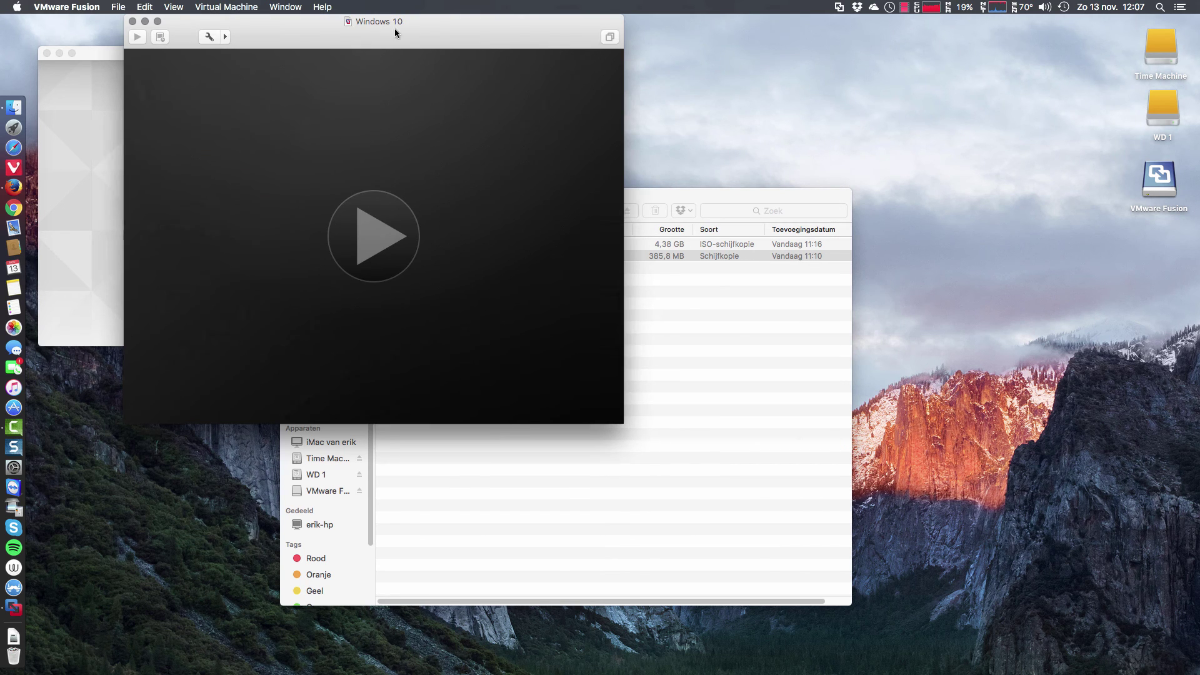
Move the Windows 10 VM window aside and eject the mounted VMware Fusion installer volume
left_click_drag(396, 28, 675, 119)
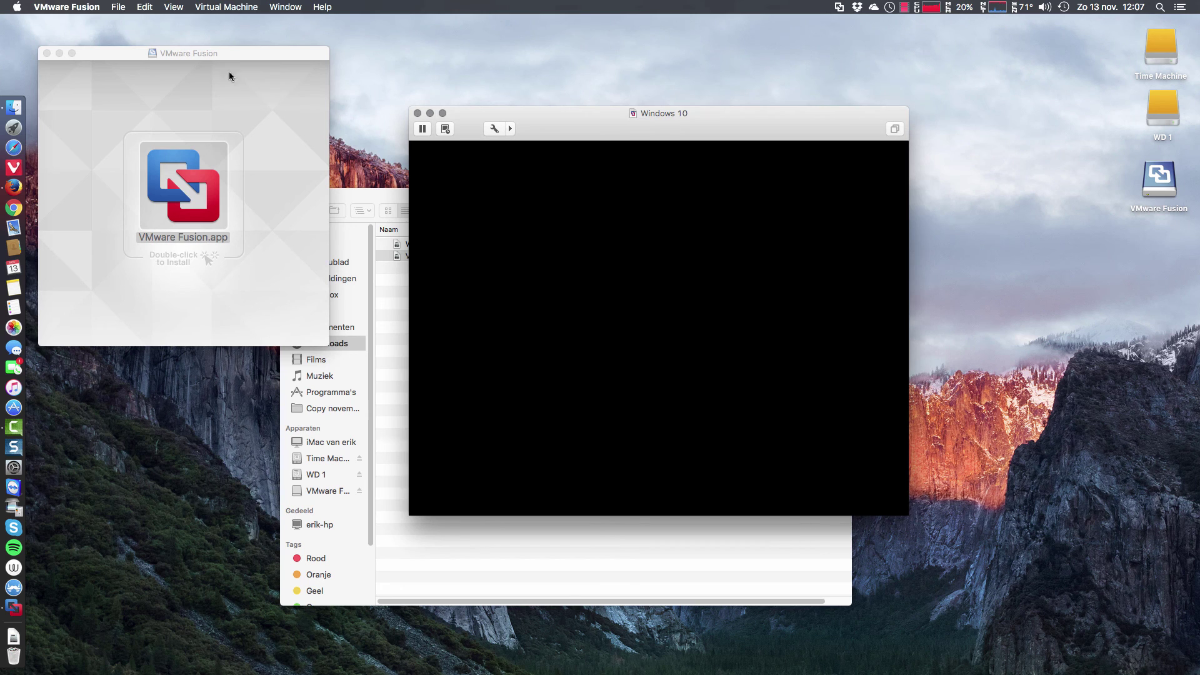
right_click(1167, 179)
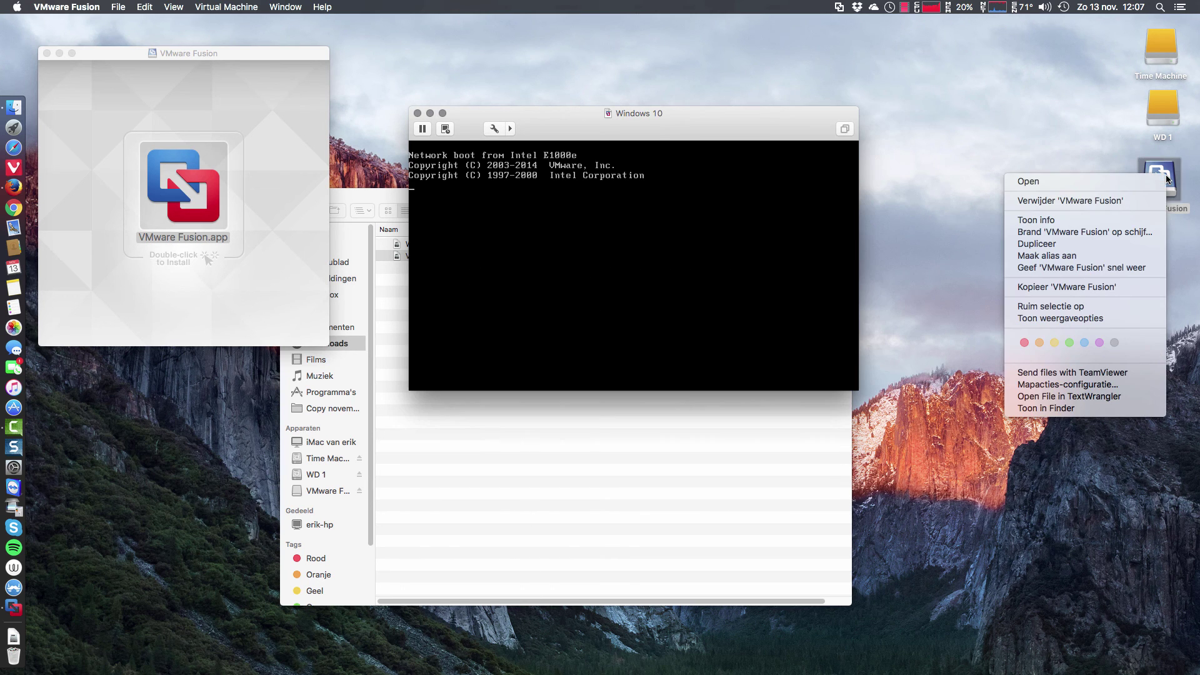
left_click(1135, 201)
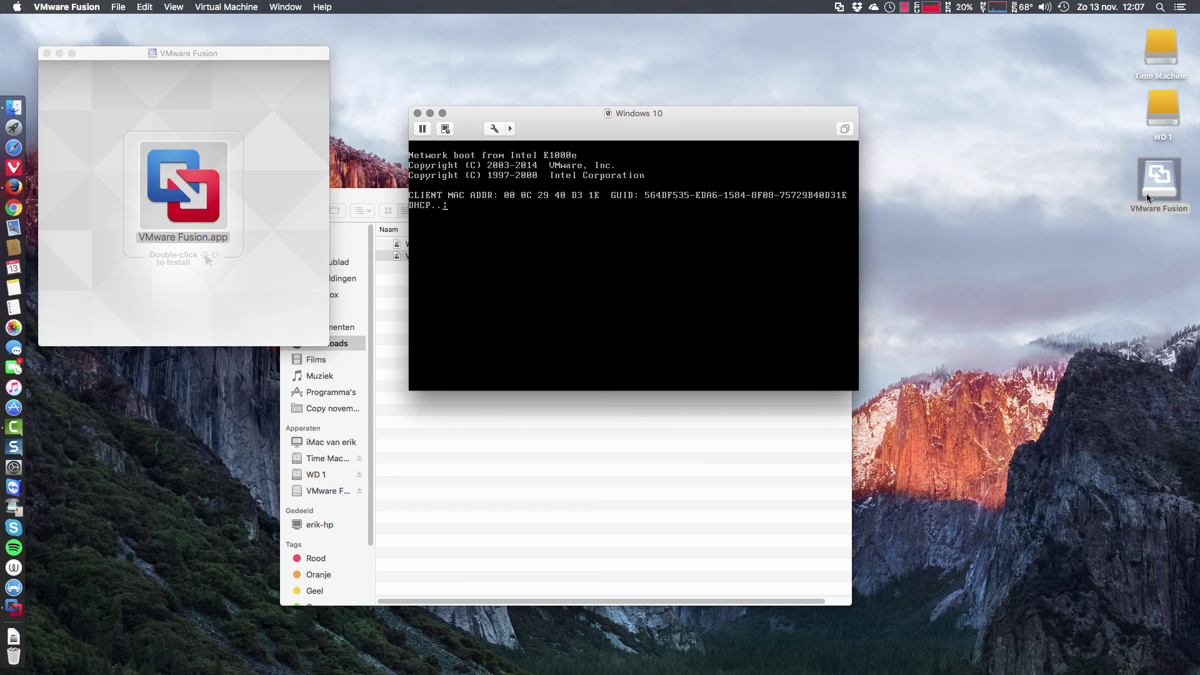
Click into the booting Windows 10 VM, then release the mouse with Control-Command
left_click(27, 641)
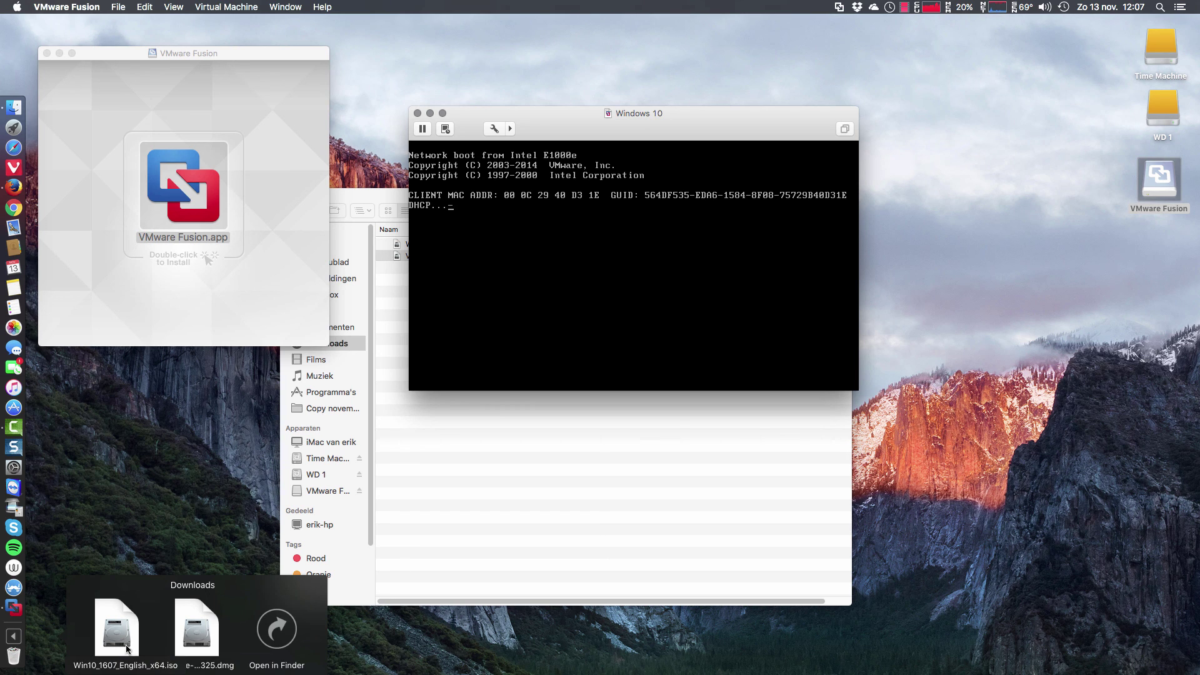
left_click(563, 300)
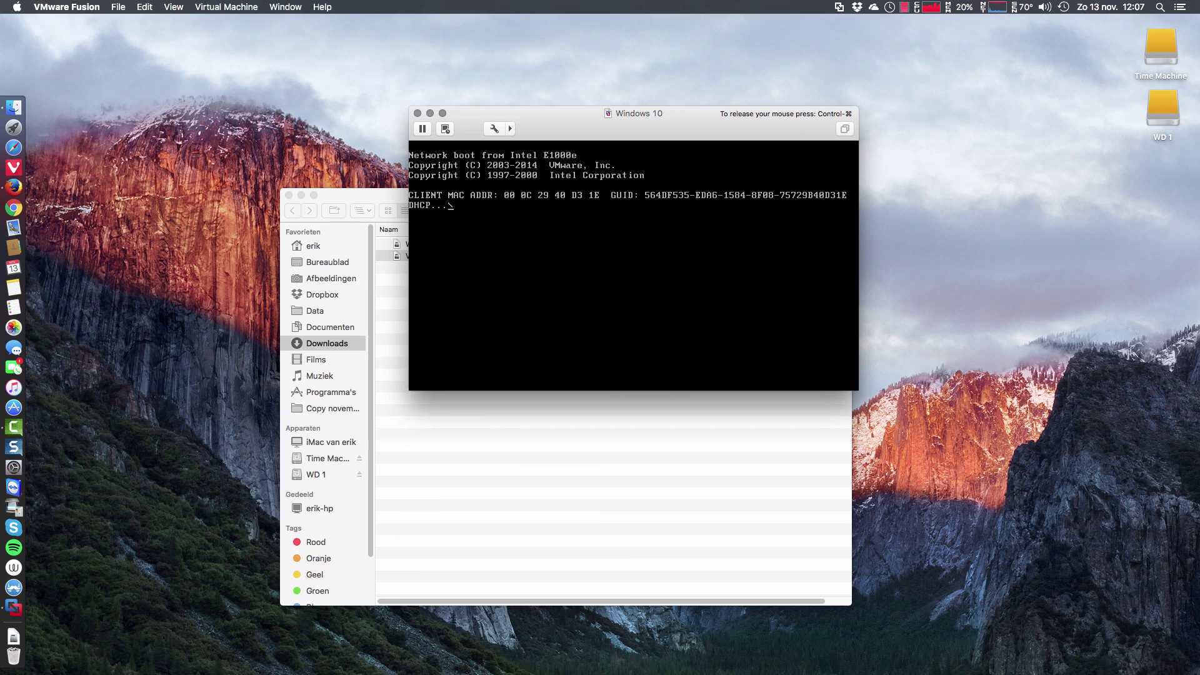
key("ctrl+super")
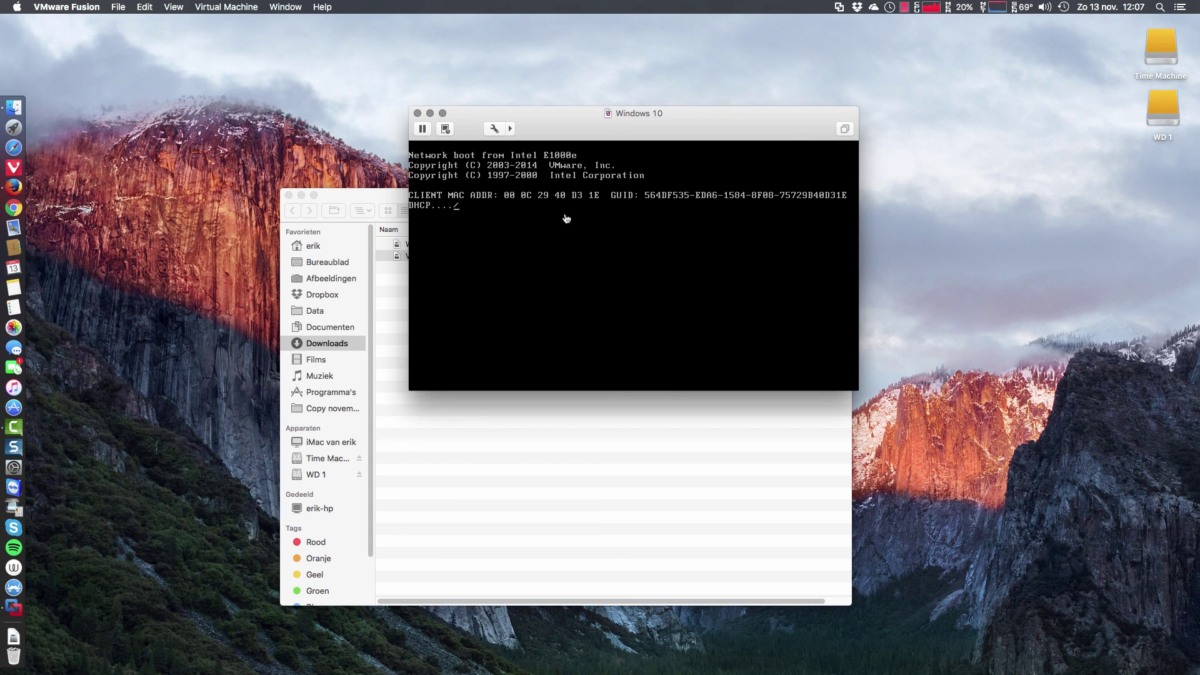